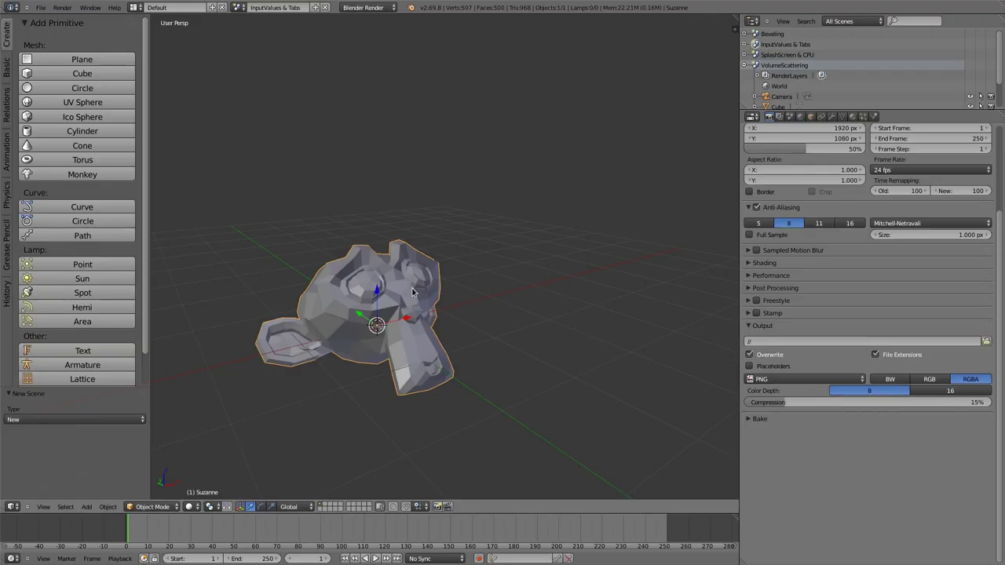
# - Set Suzanne's X rotation to 2530.697° in the Object properties, tipping the monkey over
pyautogui.click(811, 116)
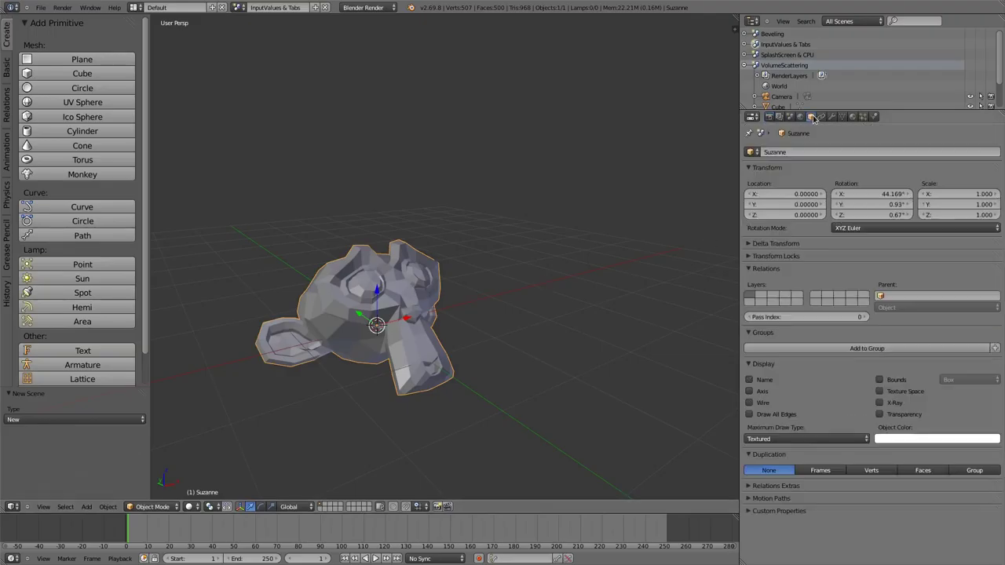
pyautogui.click(873, 198)
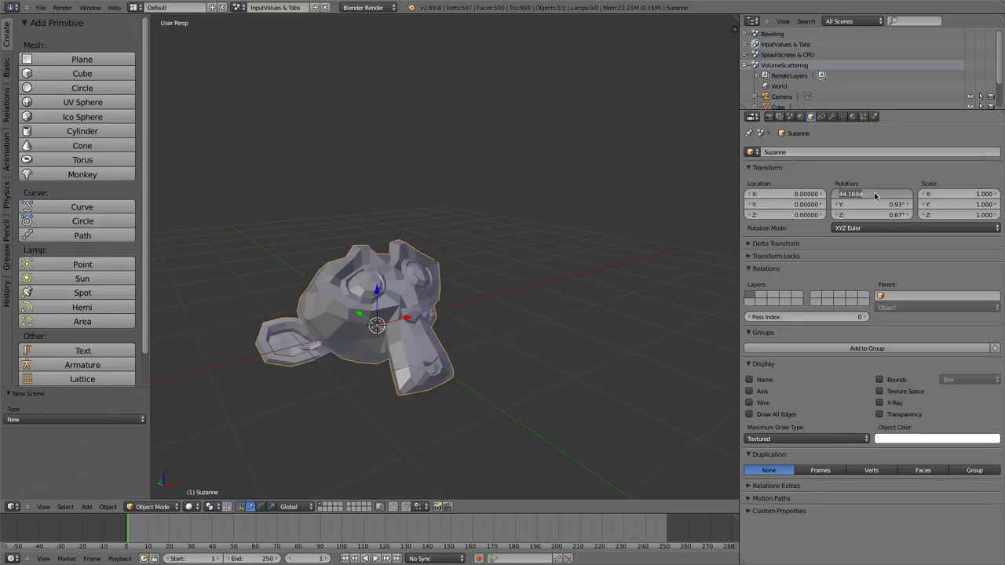
pyautogui.hotkey('ctrl', 'a')
pyautogui.press('Return')
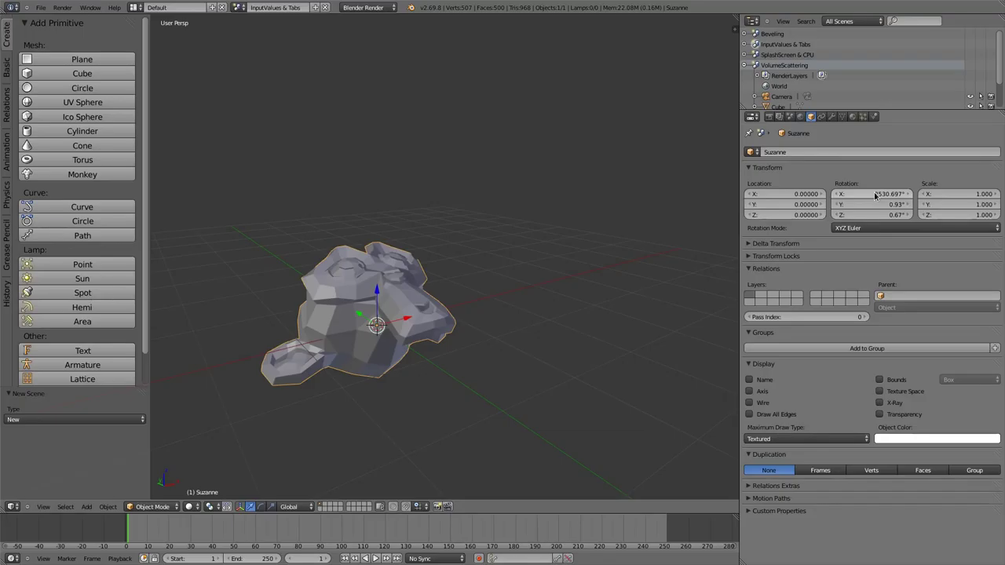
pyautogui.moveTo(876, 197)
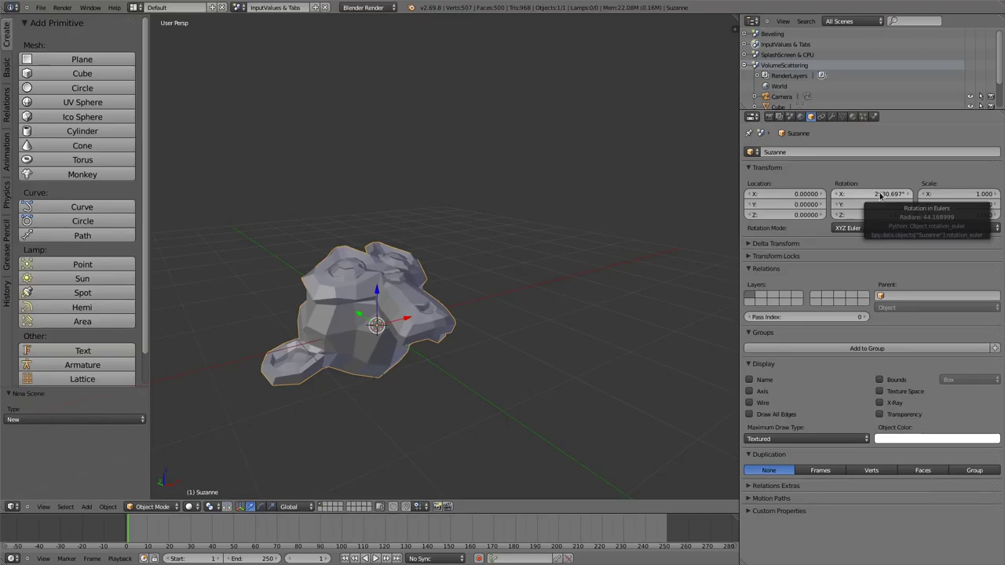
pyautogui.click(879, 195)
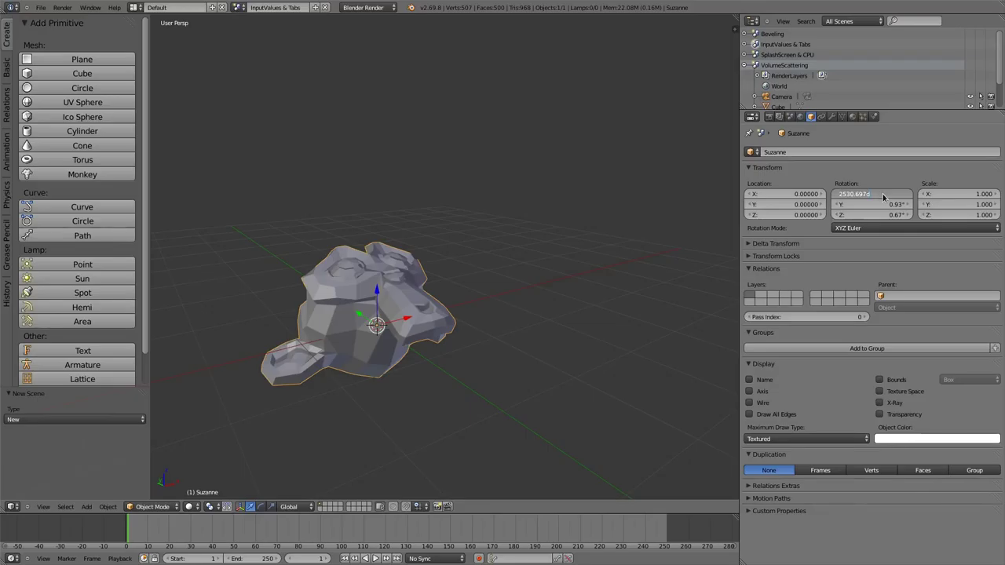
pyautogui.press('Return')
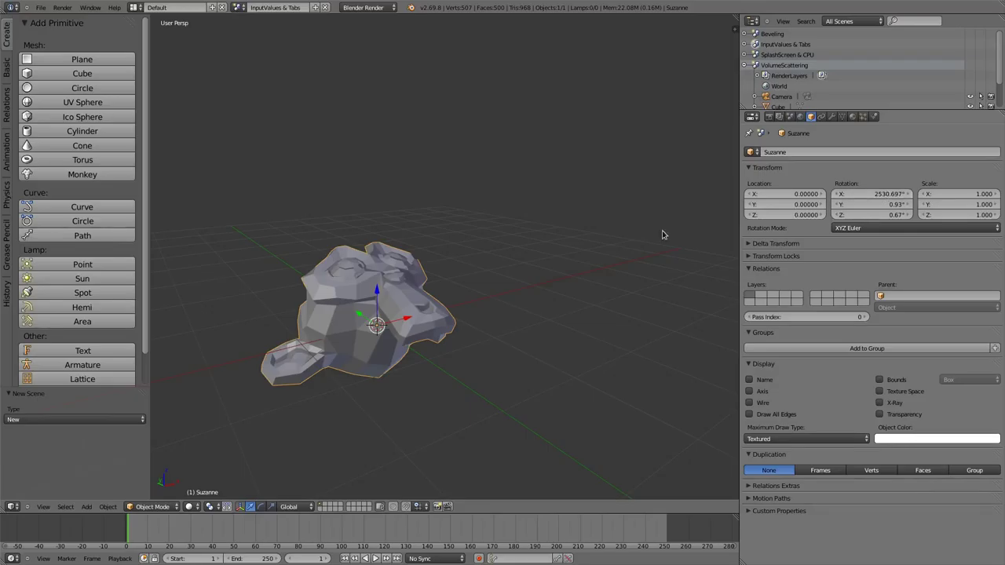
pyautogui.press('r')
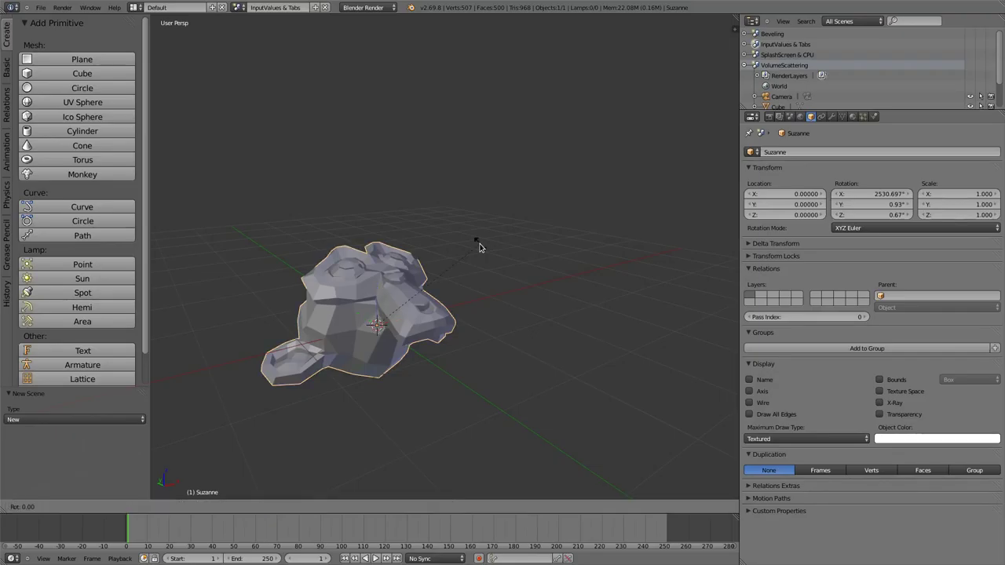
pyautogui.write('123')
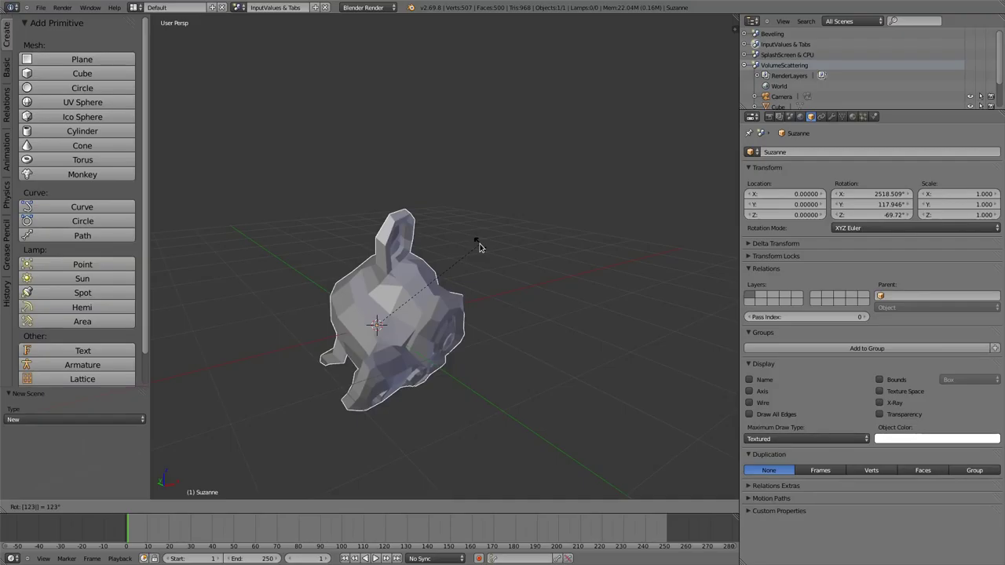
pyautogui.write("'")
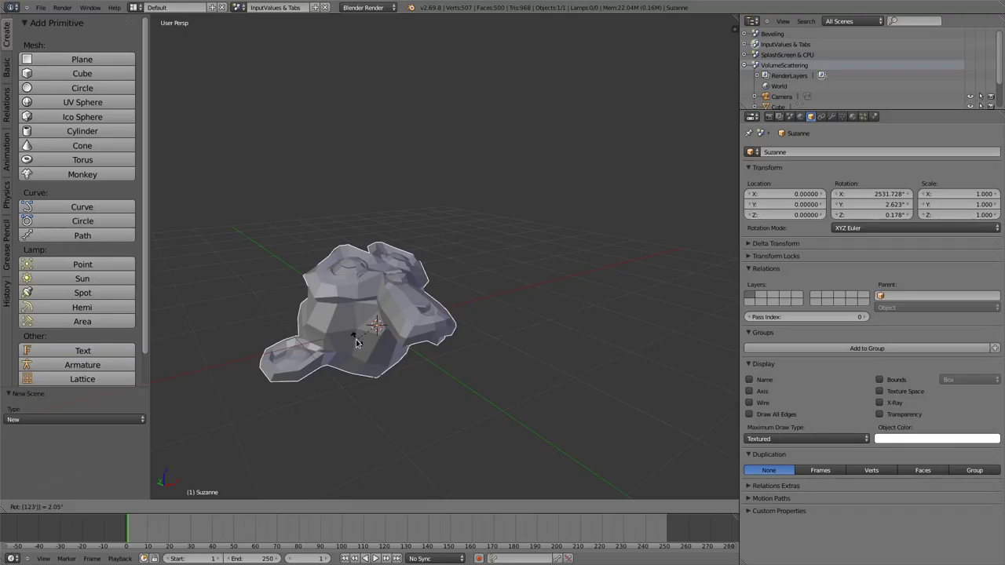
pyautogui.press('Escape')
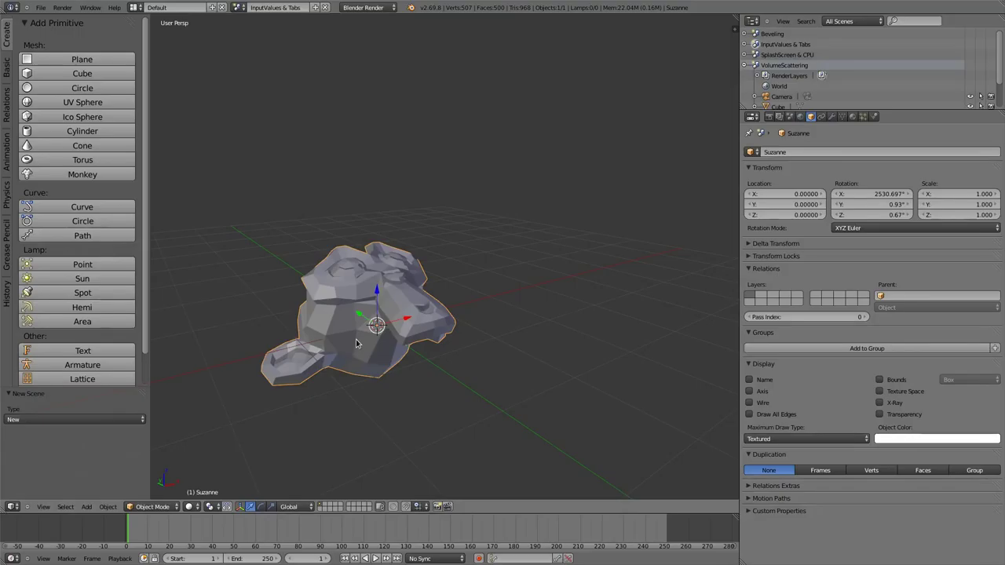
# - Open the Add Primitive panel's context menu and dismiss it without pinning
pyautogui.rightClick(63, 30)
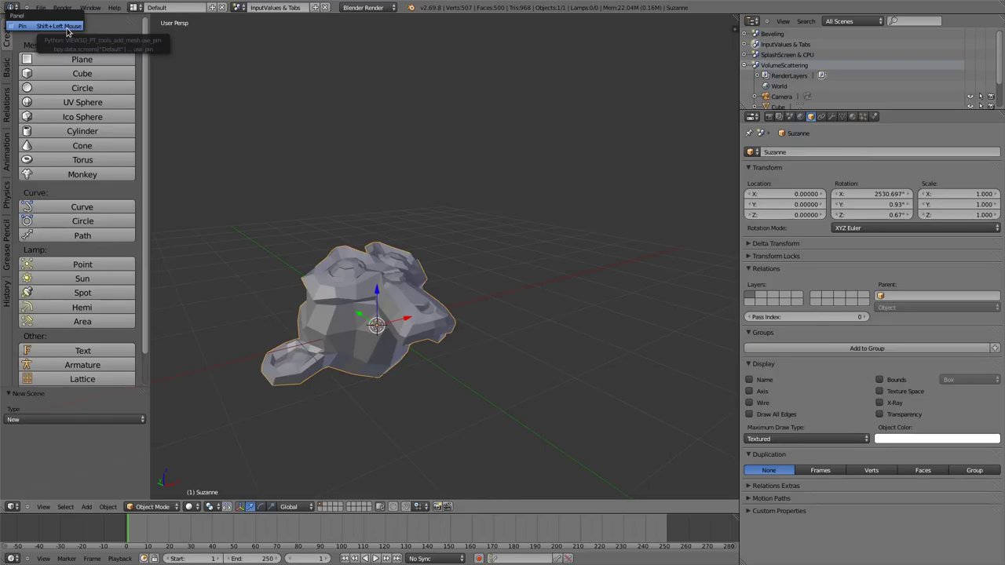
pyautogui.click(67, 29)
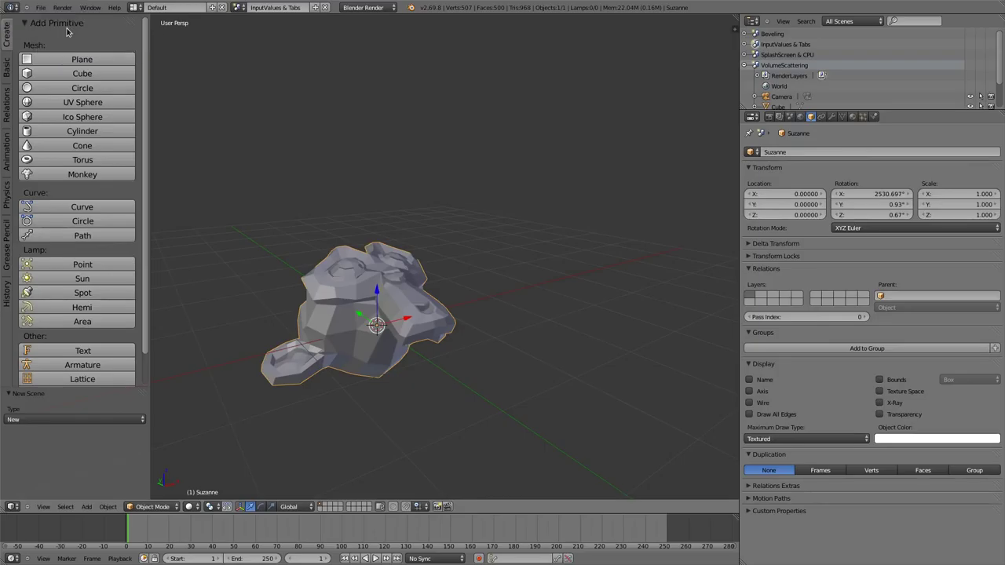
# - Switch to the VolumeScattering scene and show its Cycles render settings with the CPU device
pyautogui.click(238, 8)
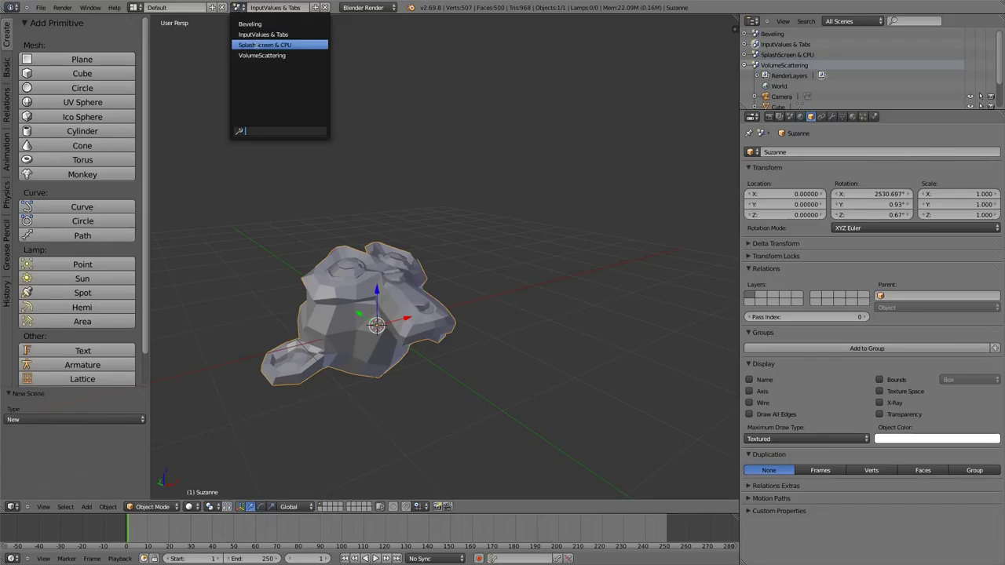
pyautogui.click(259, 55)
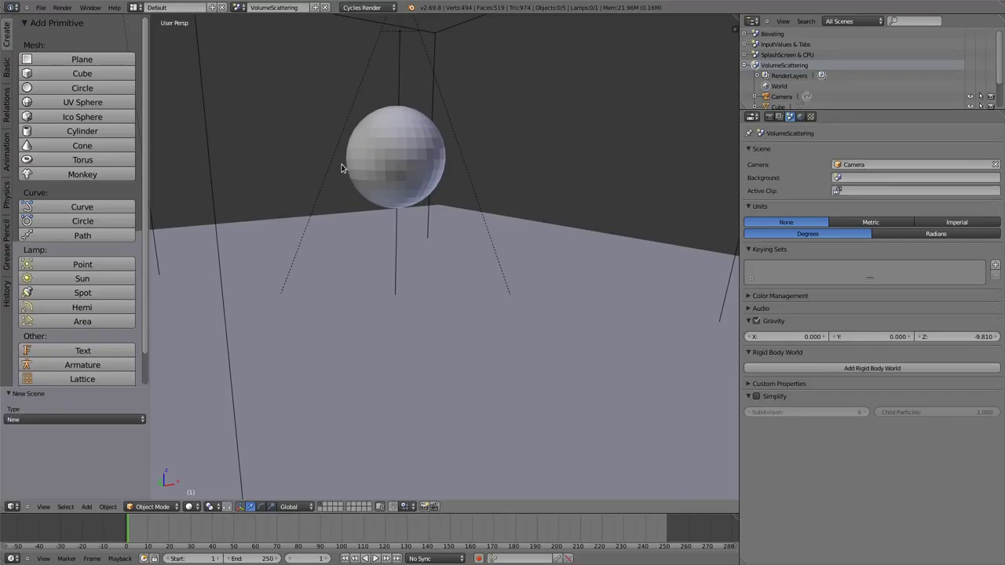
pyautogui.click(769, 116)
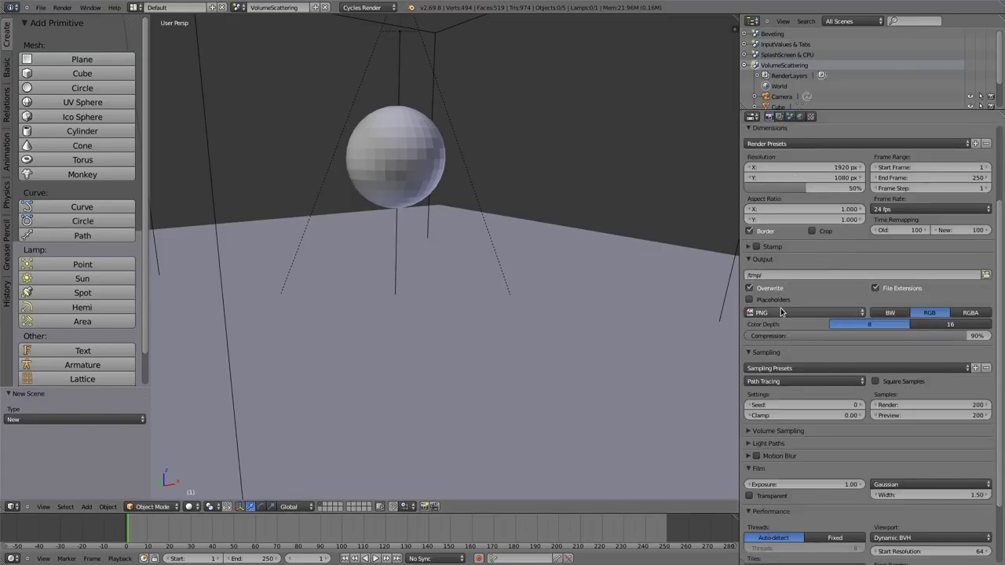
pyautogui.scroll(3, 864, 169)
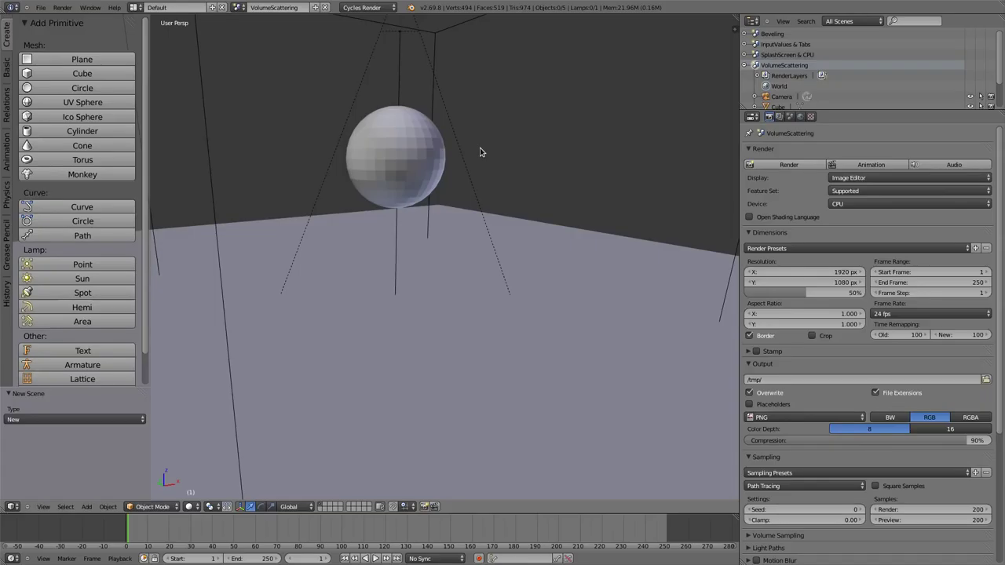
# - Orbit around the VolumeScattering room and split the 3D view into two stacked viewports
pyautogui.scroll(-2, 468, 113)
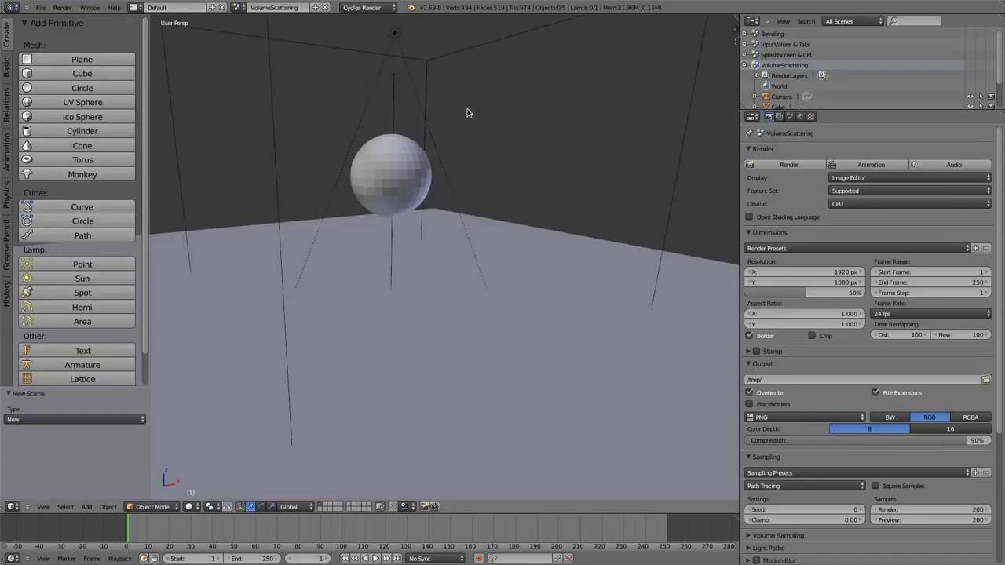
pyautogui.moveTo(460, 141)
pyautogui.mouseDown(button='middle')
pyautogui.moveTo(479, 157)
pyautogui.moveTo(460, 152)
pyautogui.mouseUp(button='middle')
pyautogui.scroll(-2, 489, 150)
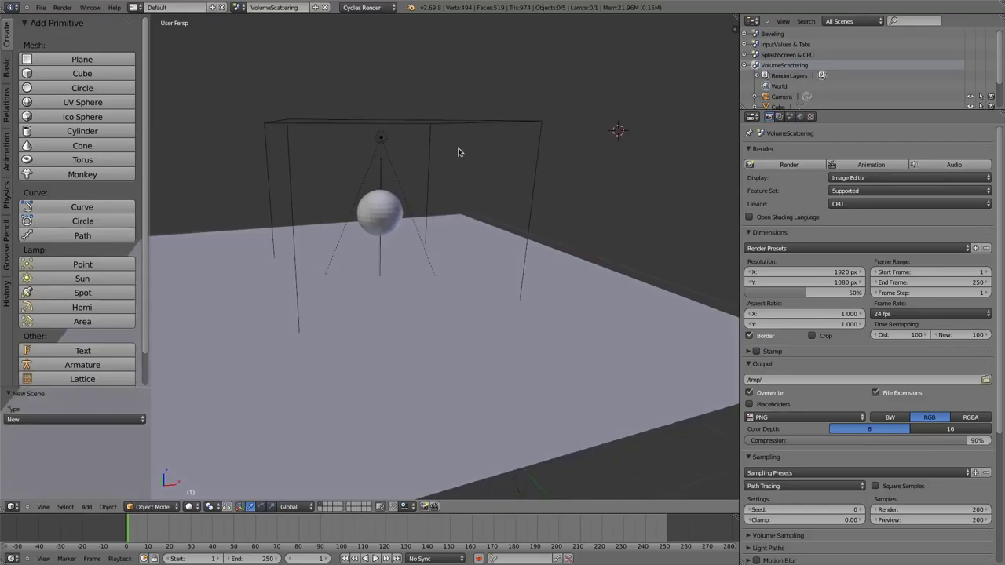
pyautogui.moveTo(468, 173); pyautogui.dragTo(444, 195, button='middle')
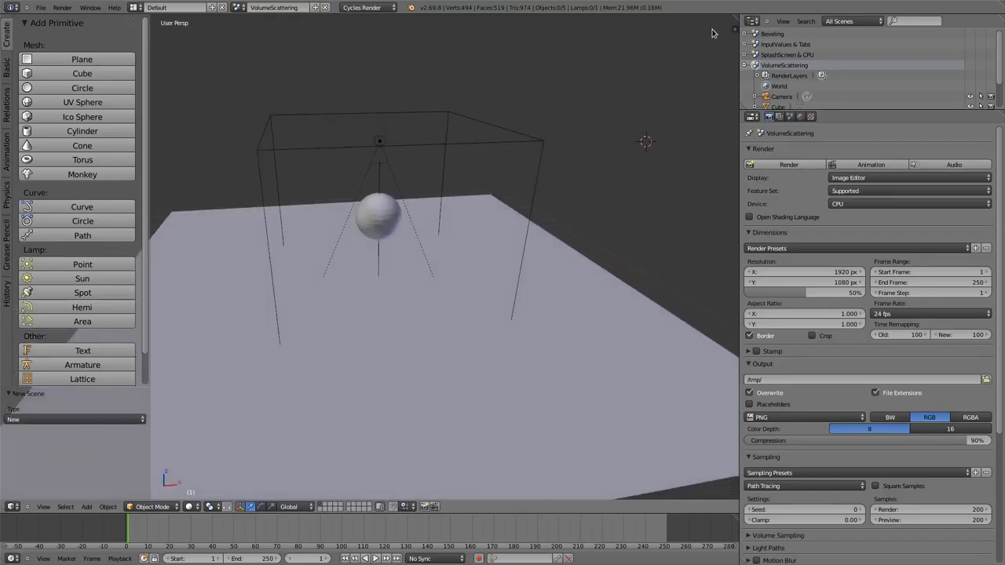
pyautogui.moveTo(735, 19); pyautogui.dragTo(695, 255)
pyautogui.moveTo(524, 304)
pyautogui.mouseDown(button='middle')
pyautogui.moveTo(509, 352)
pyautogui.moveTo(516, 325)
pyautogui.moveTo(473, 311)
pyautogui.moveTo(525, 316)
pyautogui.moveTo(533, 299)
pyautogui.mouseUp(button='middle')
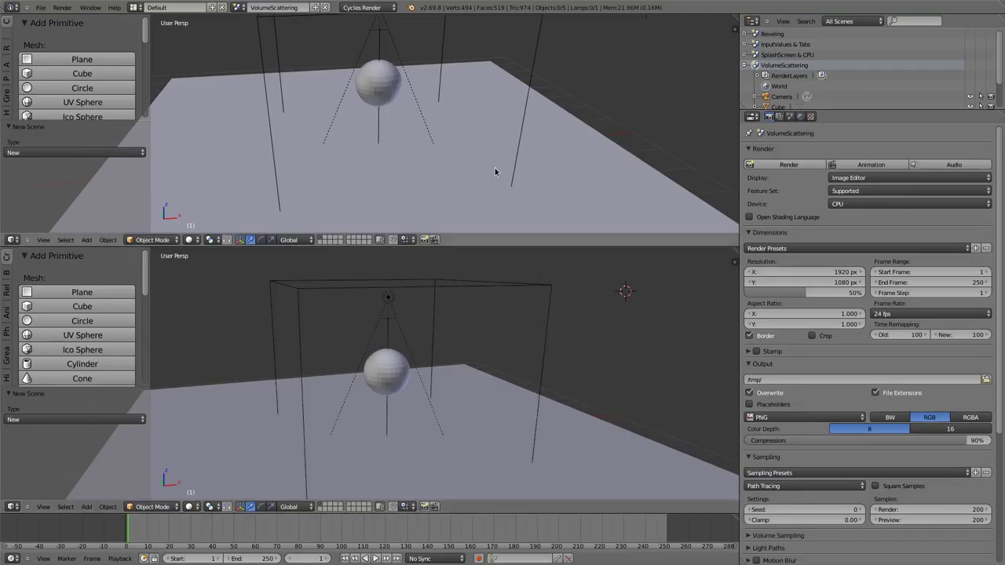
# - Make the upper view a node editor, tidy the box's volume nodes, then select the spot lamp
pyautogui.hotkey('shift', 'F3')
pyautogui.rightClick(445, 288)
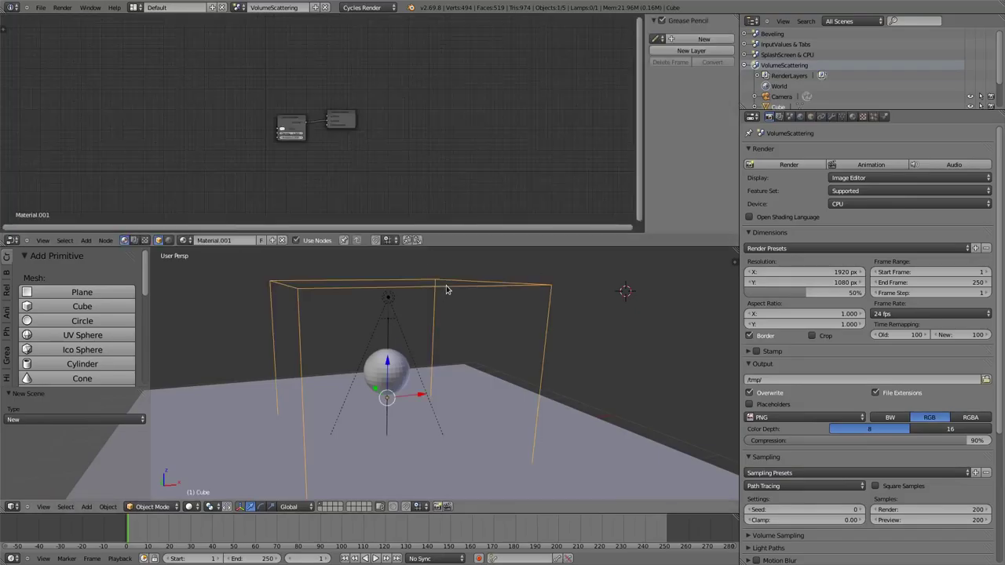
pyautogui.scroll(6, 306, 142)
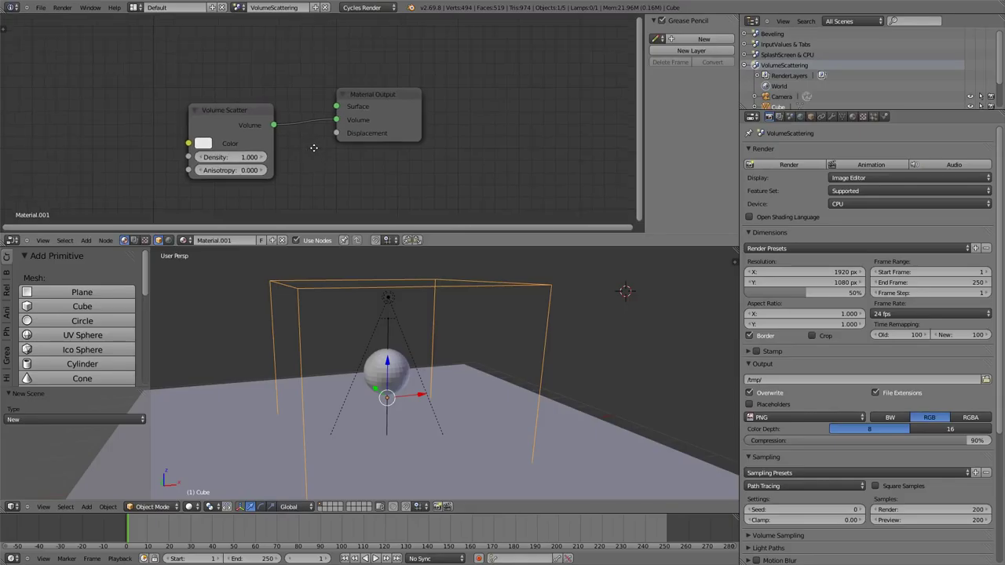
pyautogui.scroll(2, 313, 147)
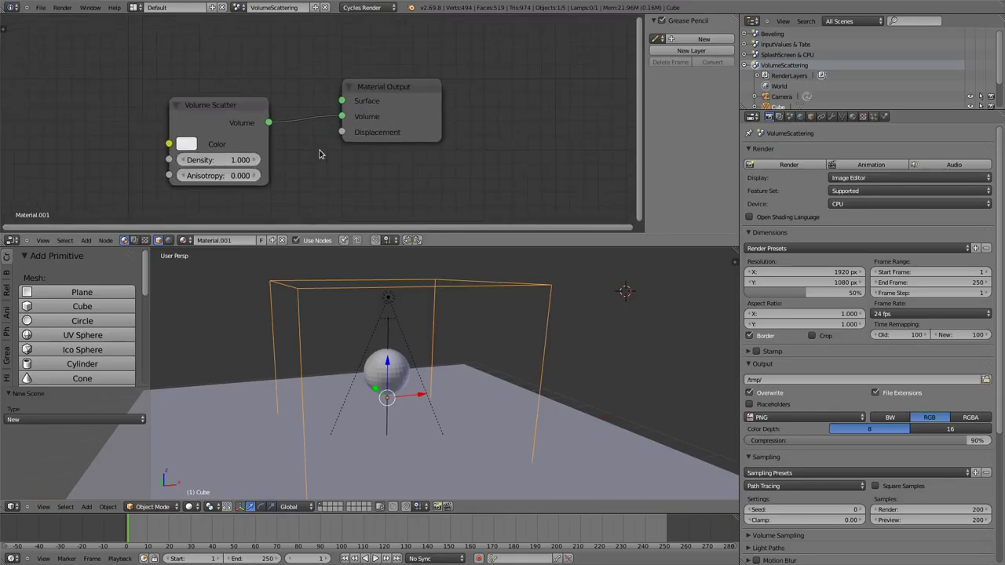
pyautogui.moveTo(214, 108); pyautogui.dragTo(230, 122)
pyautogui.moveTo(406, 88); pyautogui.dragTo(430, 80)
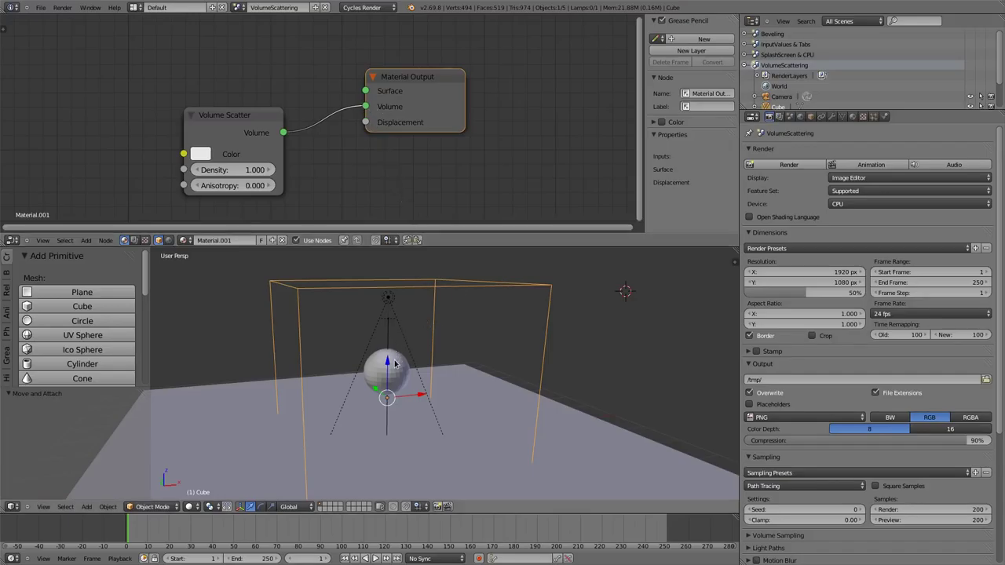
pyautogui.rightClick(387, 301)
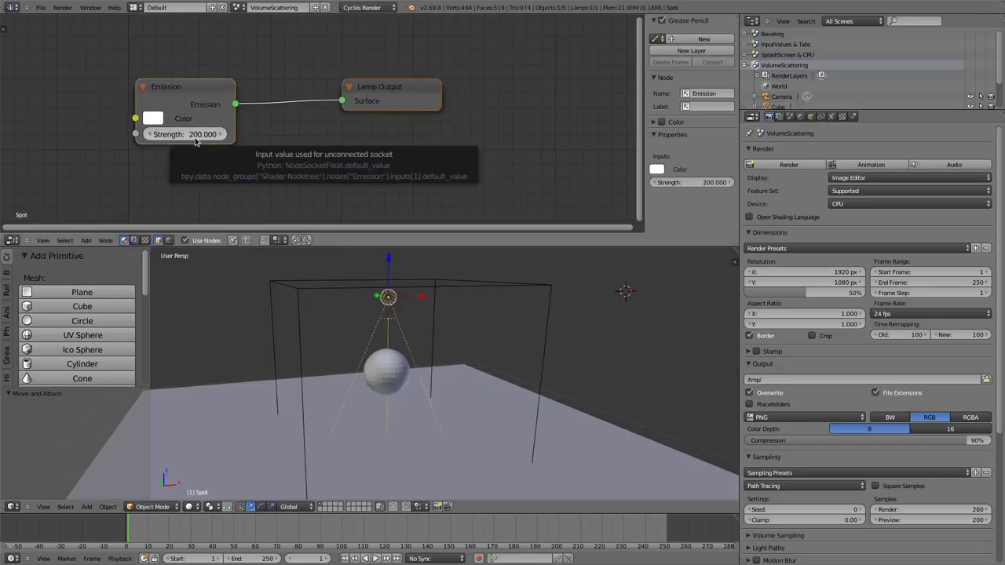
# - Select the sphere, then view through the camera in live Cycles Rendered shading
pyautogui.rightClick(387, 372)
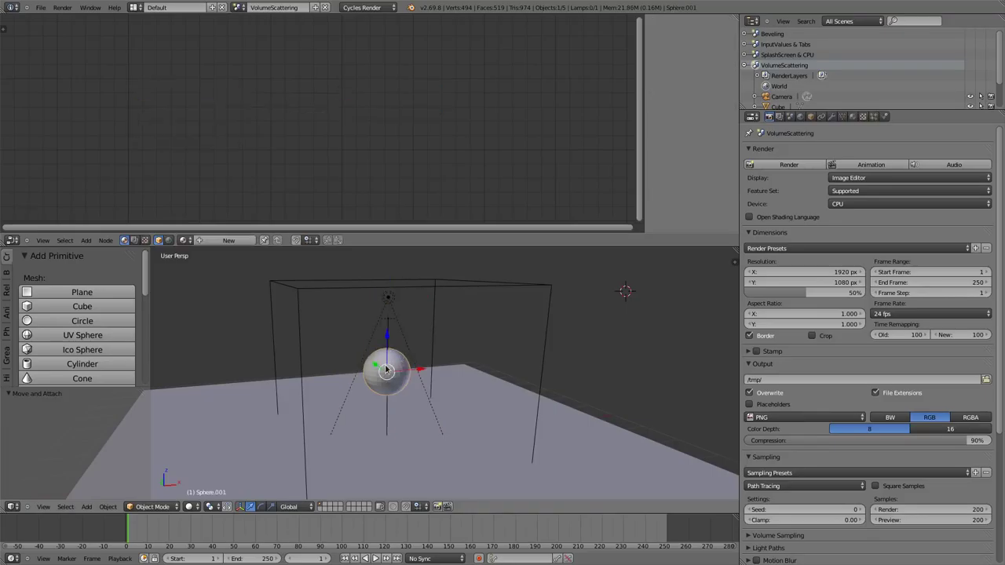
pyautogui.press('KP_0')
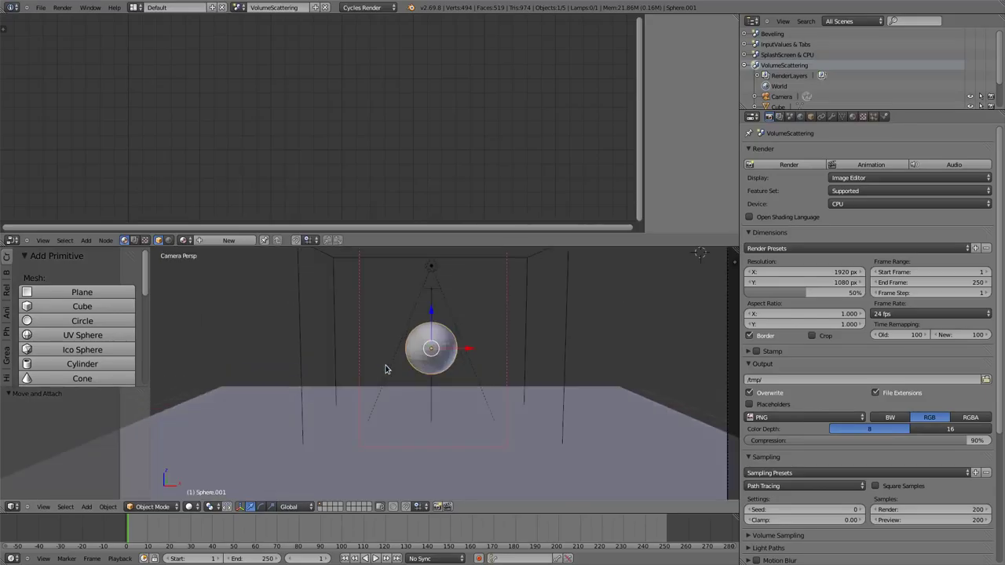
pyautogui.press('Home')
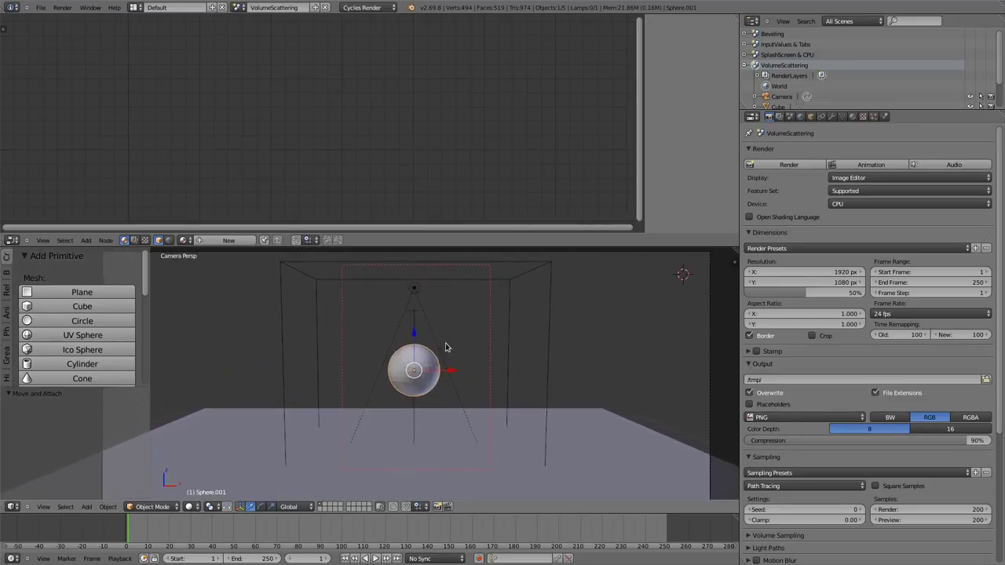
pyautogui.hotkey('shift', 'z')
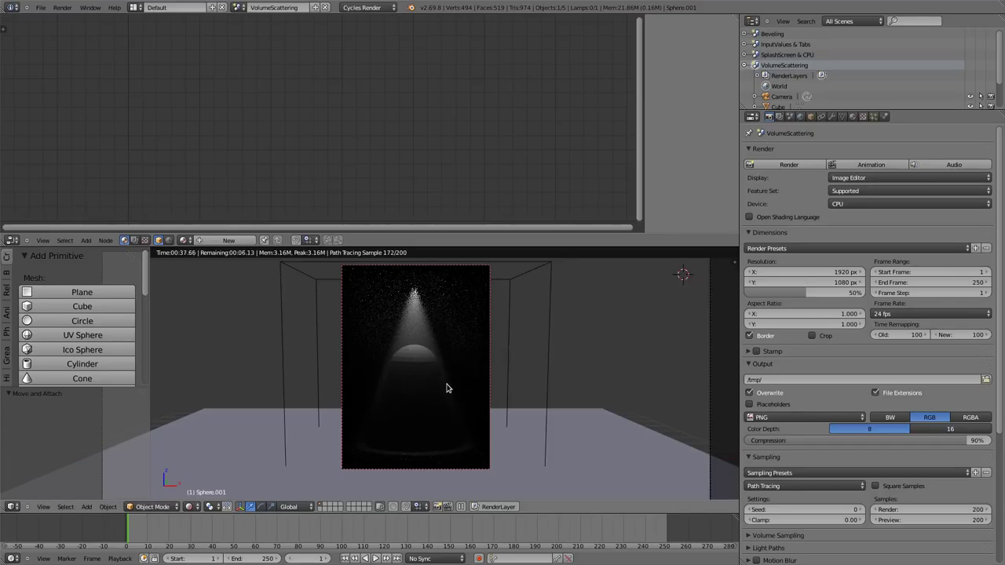
# - Select the cube to inspect its volume material while the preview finishes at 200 samples
pyautogui.rightClick(547, 264)
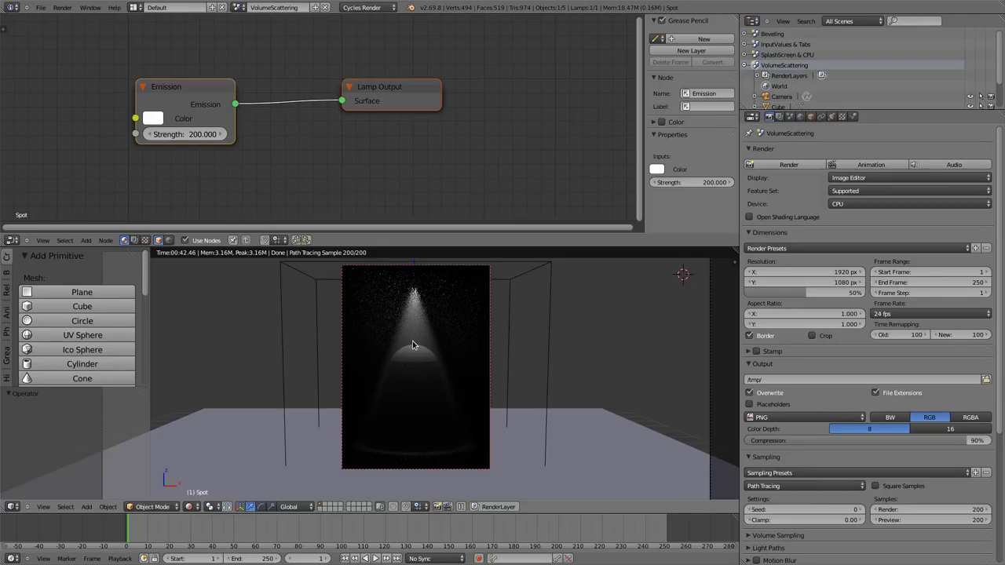
pyautogui.hotkey('alt', 'Tab')
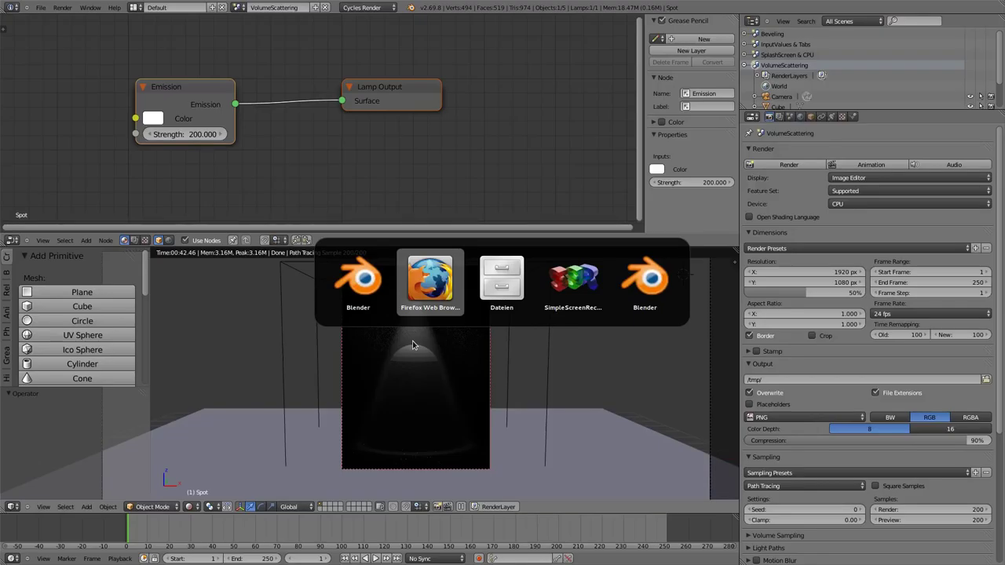
# - In the second window, rearrange the Checker Texture, Multiply, Volume Absorption, Add Shader and Material Output nodes
pyautogui.hotkey('alt', 'Tab')
pyautogui.hotkey('alt', 'Tab')
pyautogui.hotkey('alt', 'Tab')
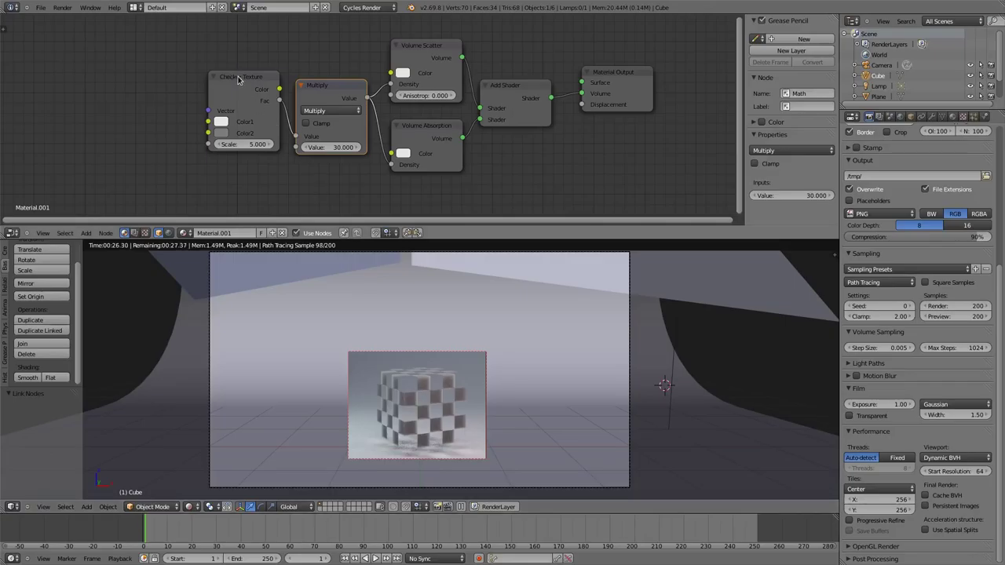
pyautogui.moveTo(240, 80); pyautogui.dragTo(220, 73)
pyautogui.moveTo(320, 89); pyautogui.dragTo(299, 82)
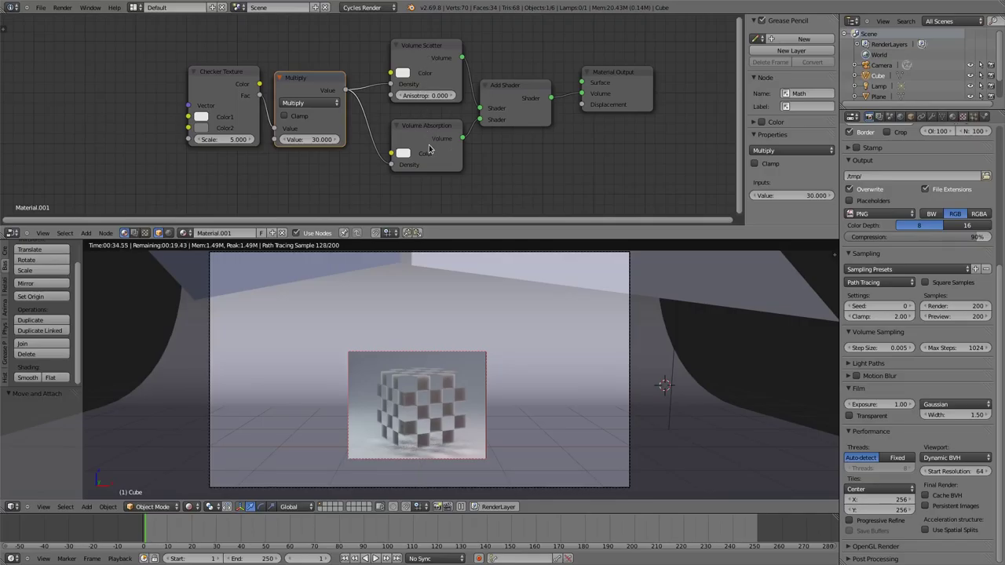
pyautogui.moveTo(429, 126); pyautogui.dragTo(424, 117)
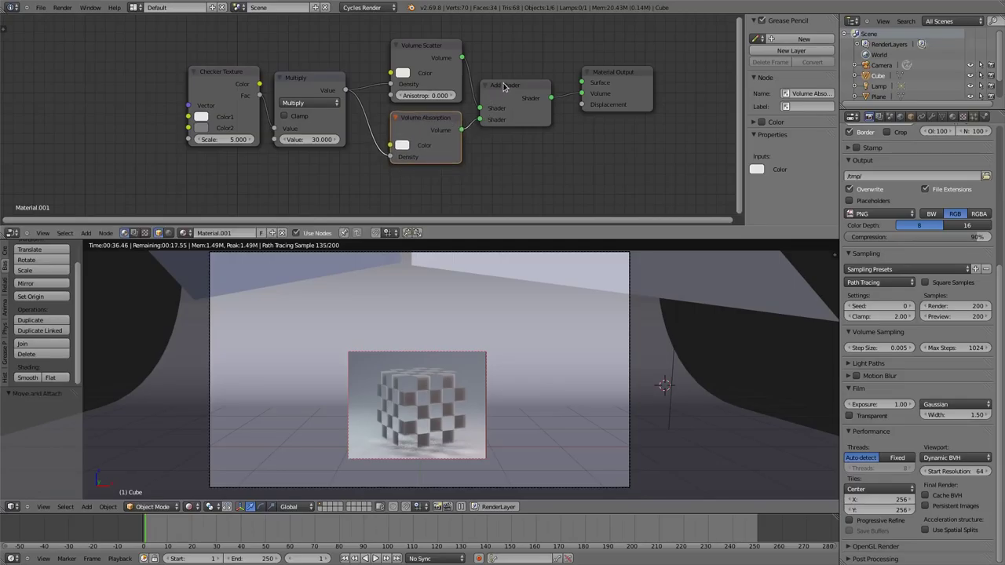
pyautogui.moveTo(508, 83); pyautogui.dragTo(511, 74)
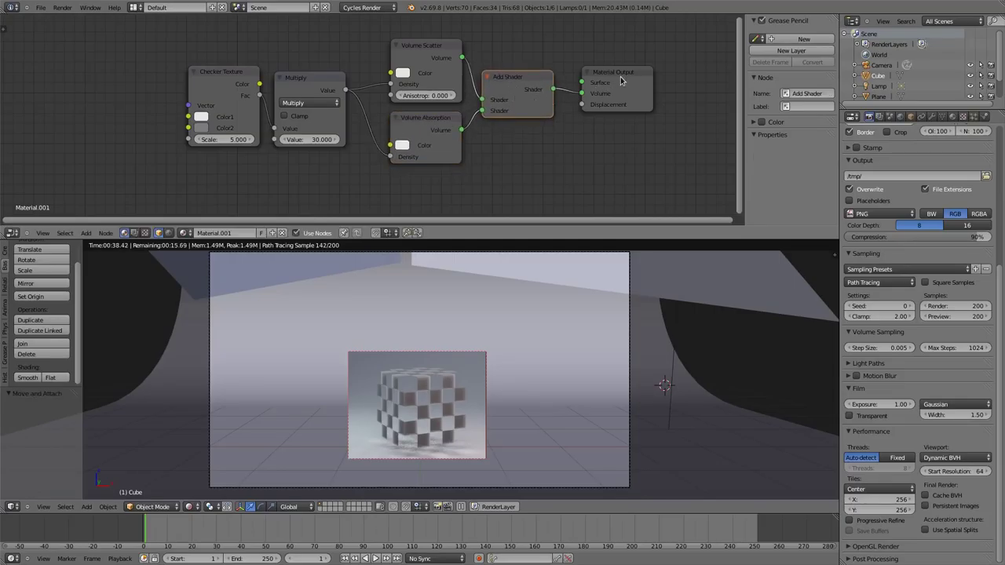
pyautogui.moveTo(622, 81); pyautogui.dragTo(633, 89)
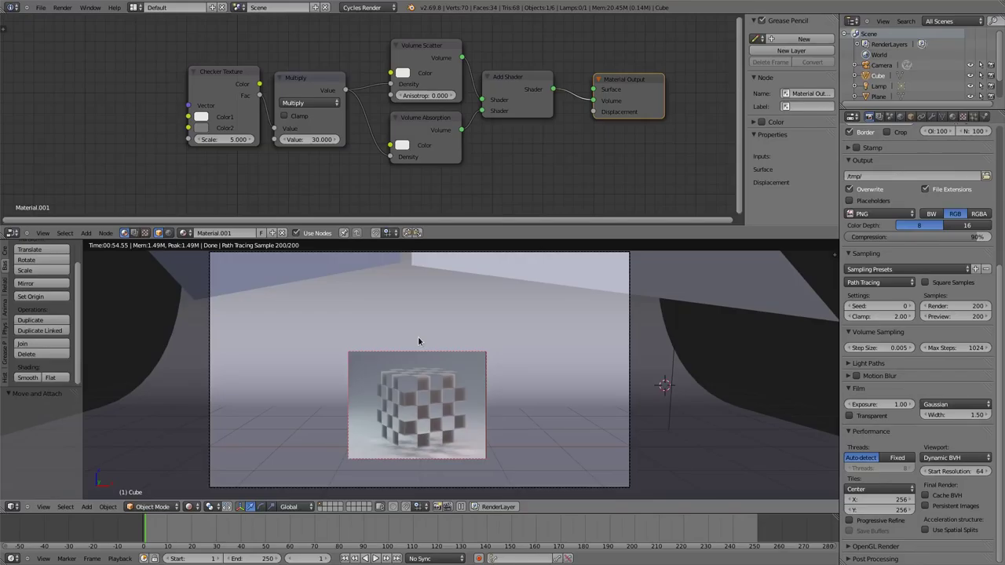
# - Return to the first Blender window and switch to the Beveling scene
pyautogui.hotkey('alt', 'Tab')
pyautogui.hotkey('alt', 'Tab')
pyautogui.hotkey('alt', 'Tab')
pyautogui.hotkey('alt', 'Tab')
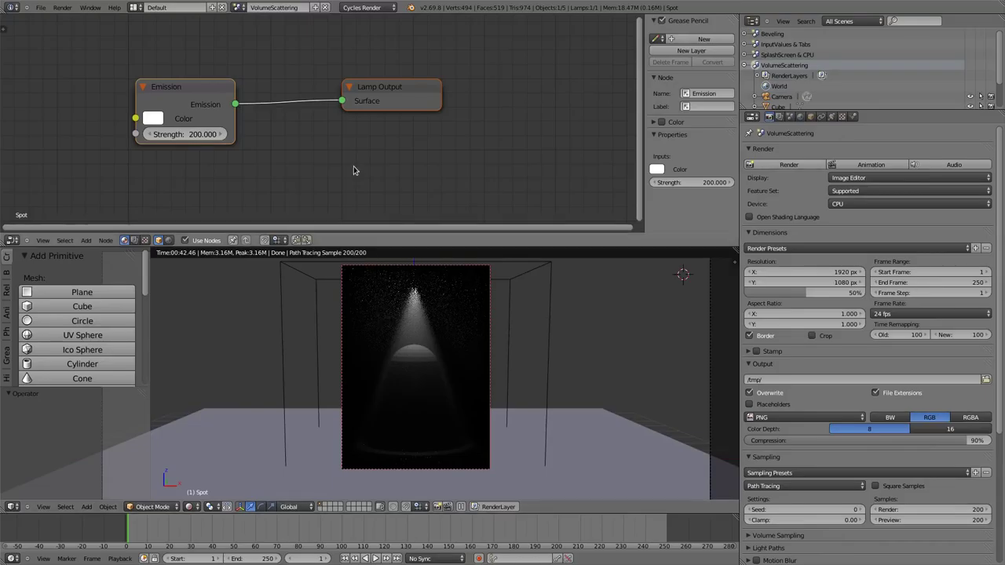
pyautogui.click(237, 7)
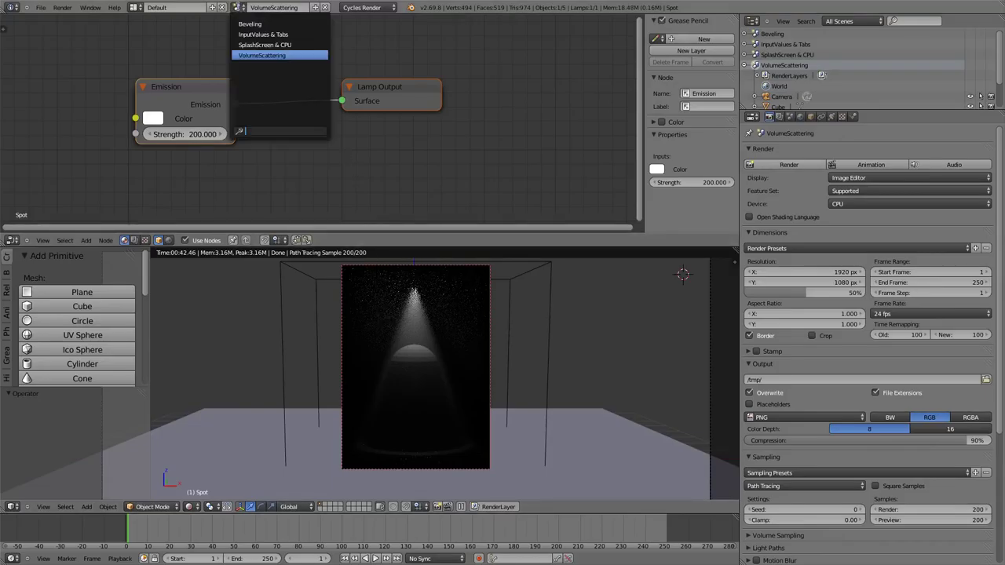
pyautogui.click(251, 24)
# - Show the cube in solid shading, hide the transform manipulator, and enter Edit Mode
pyautogui.hotkey('shift', 'z')
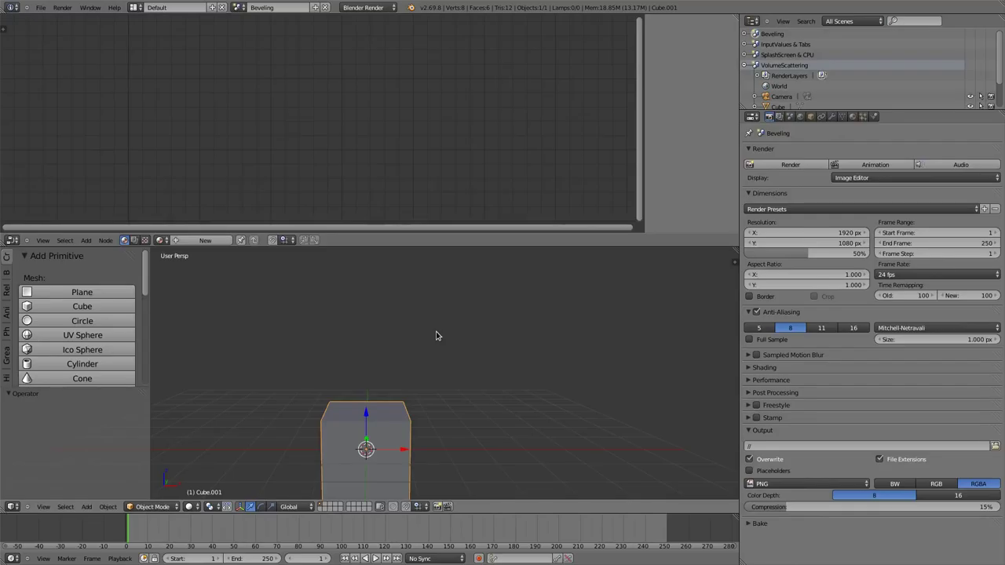
pyautogui.moveTo(430, 363); pyautogui.dragTo(401, 404, button='middle')
pyautogui.moveTo(445, 378); pyautogui.dragTo(336, 388, button='middle')
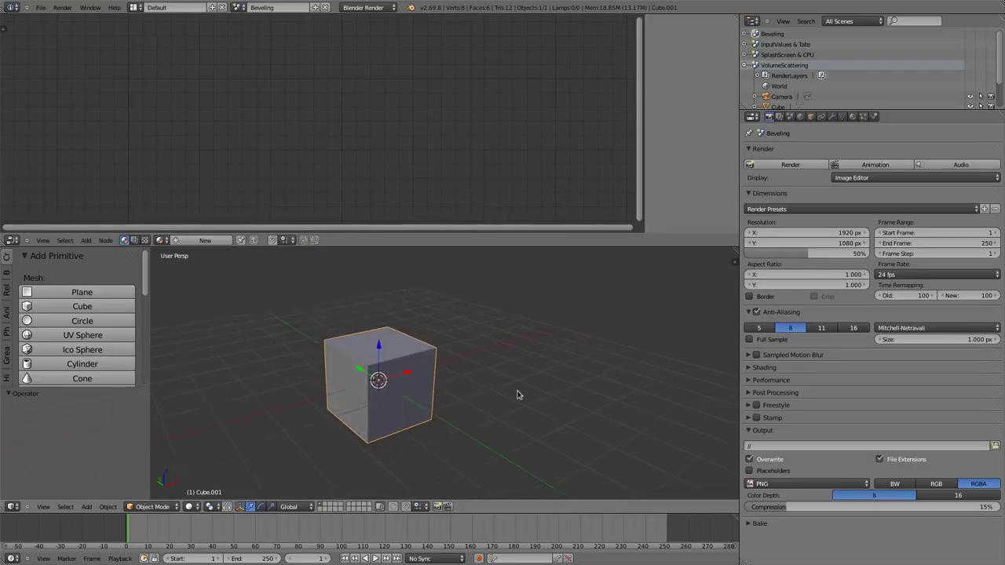
pyautogui.hotkey('ctrl', 'space')
pyautogui.press('Tab')
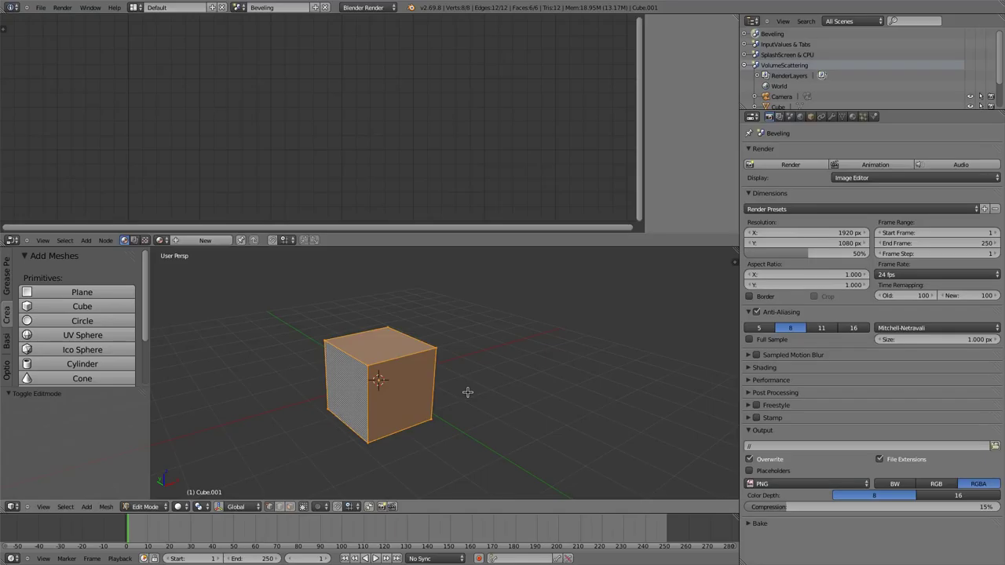
# - Bevel the cube's edges with 5 segments at amount 0.439
pyautogui.hotkey('ctrl', 'b')
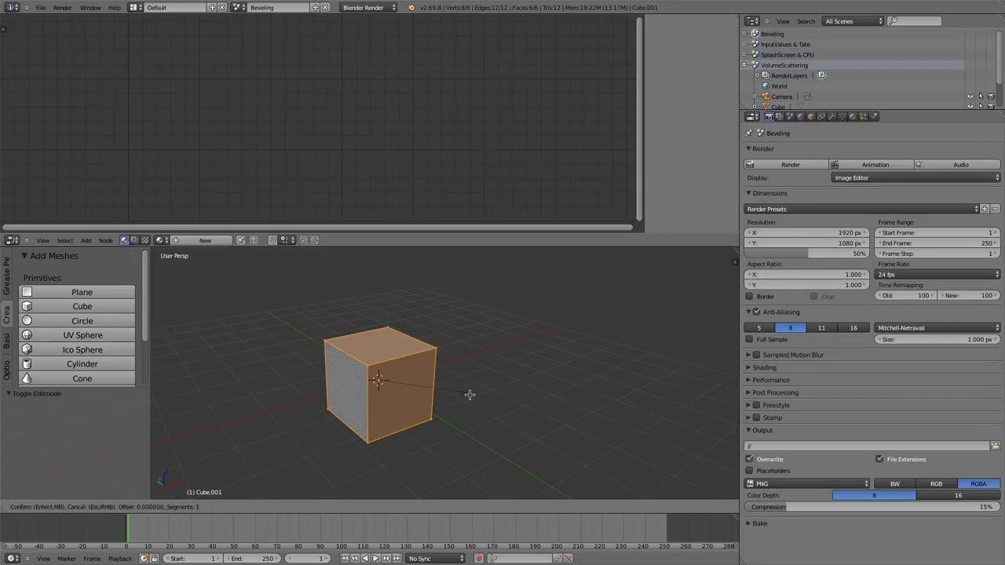
pyautogui.scroll(2, 479, 409)
pyautogui.scroll(2, 480, 411)
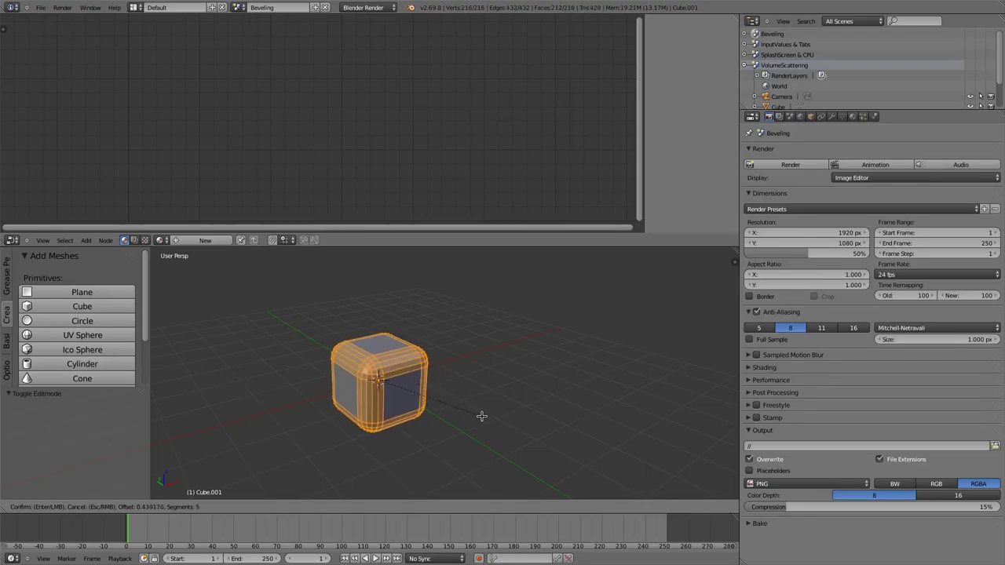
pyautogui.click(482, 416)
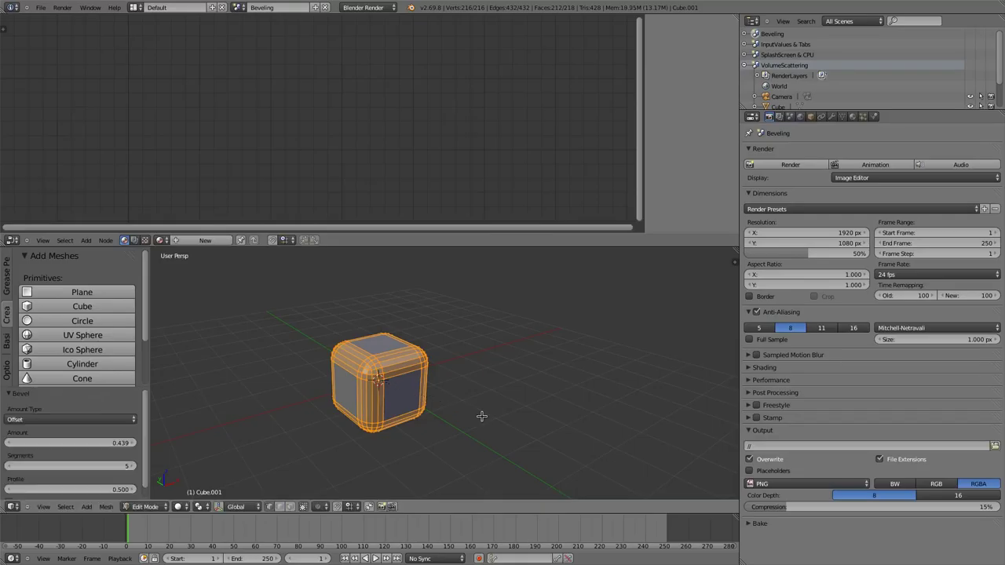
# - Tune the bevel profile to 0.460 in the adjustment panel, then select all geometry
pyautogui.scroll(-2, 147, 405)
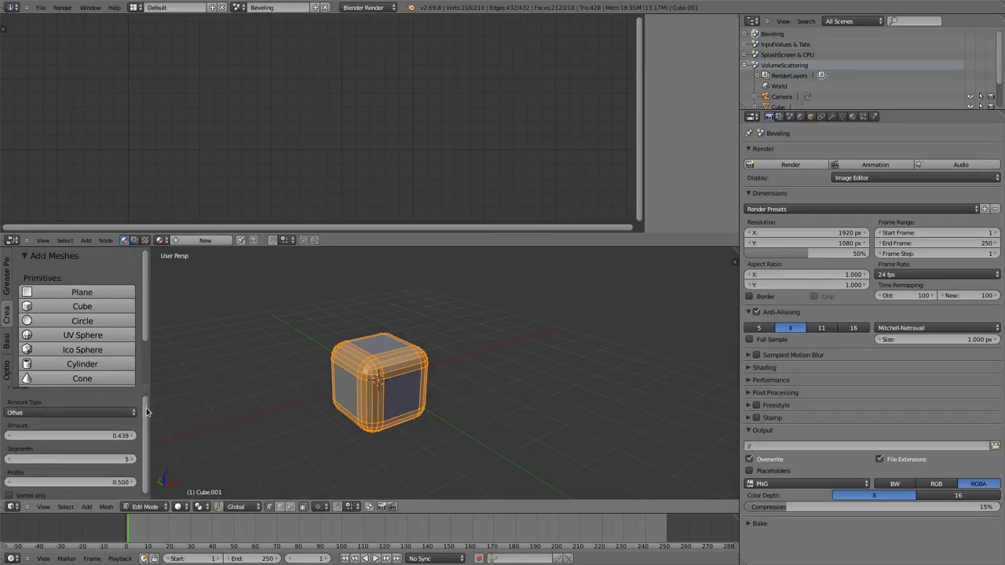
pyautogui.press('F6')
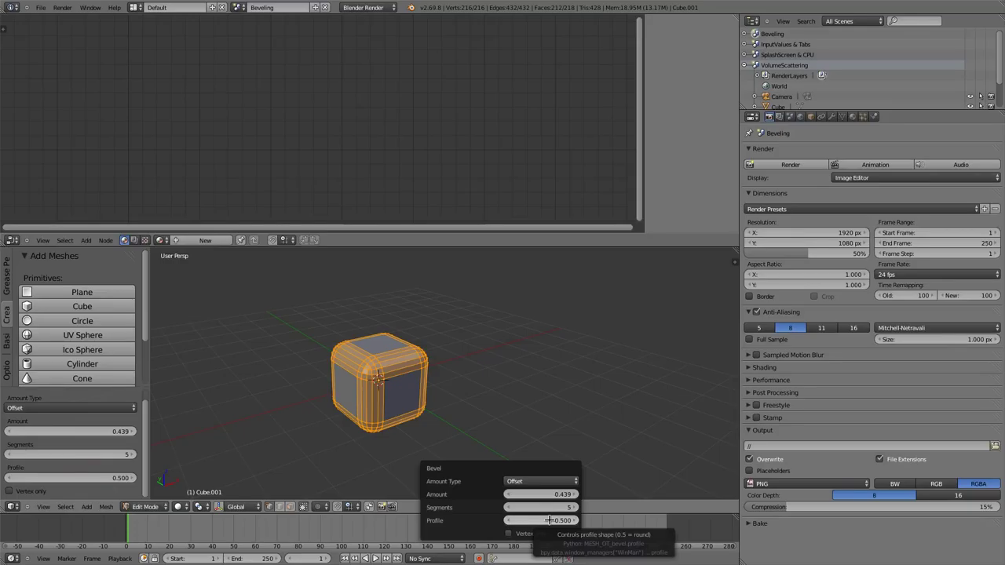
pyautogui.moveTo(547, 520)
pyautogui.mouseDown()
pyautogui.moveTo(515, 520)
pyautogui.moveTo(612, 520)
pyautogui.moveTo(494, 519)
pyautogui.moveTo(614, 519)
pyautogui.moveTo(561, 520)
pyautogui.mouseUp()
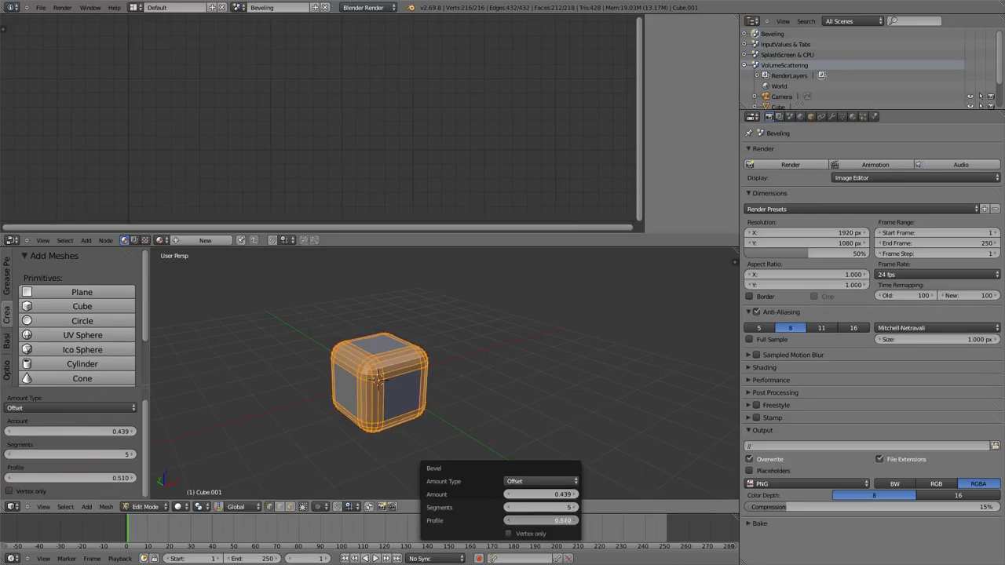
pyautogui.moveTo(560, 521); pyautogui.dragTo(547, 520)
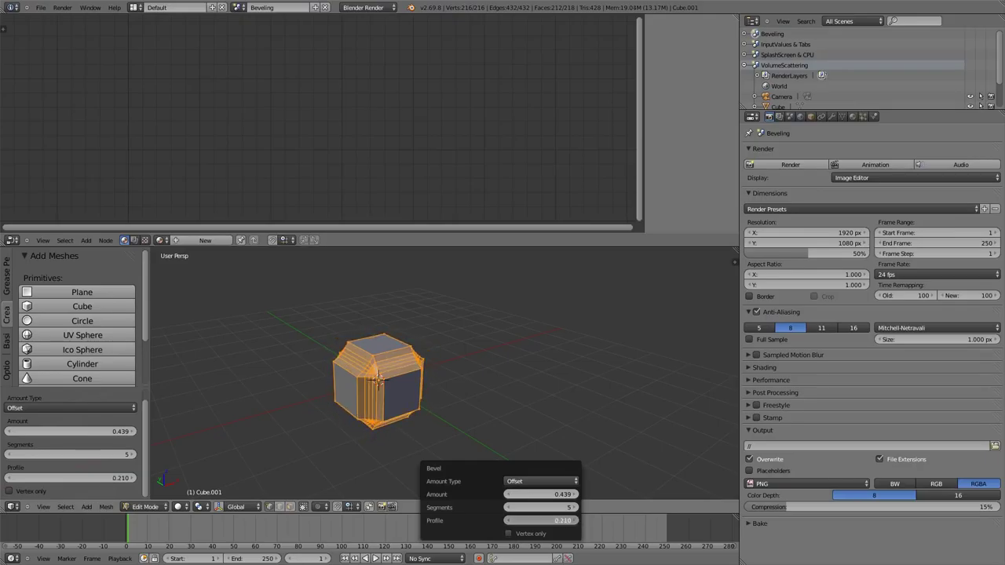
pyautogui.moveTo(541, 520); pyautogui.dragTo(536, 520)
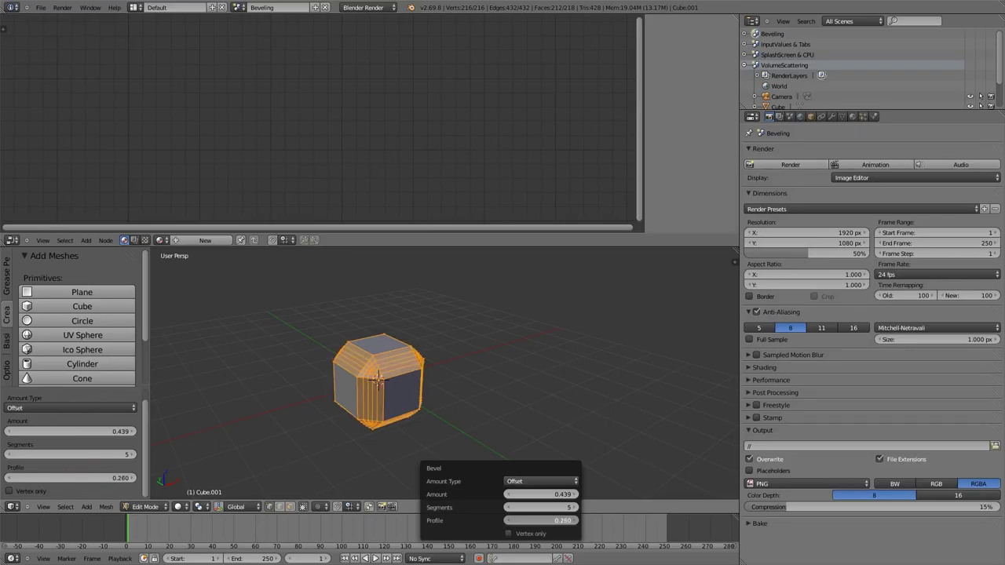
pyautogui.moveTo(542, 520)
pyautogui.mouseDown()
pyautogui.moveTo(531, 520)
pyautogui.moveTo(574, 520)
pyautogui.moveTo(542, 520)
pyautogui.moveTo(555, 521)
pyautogui.mouseUp()
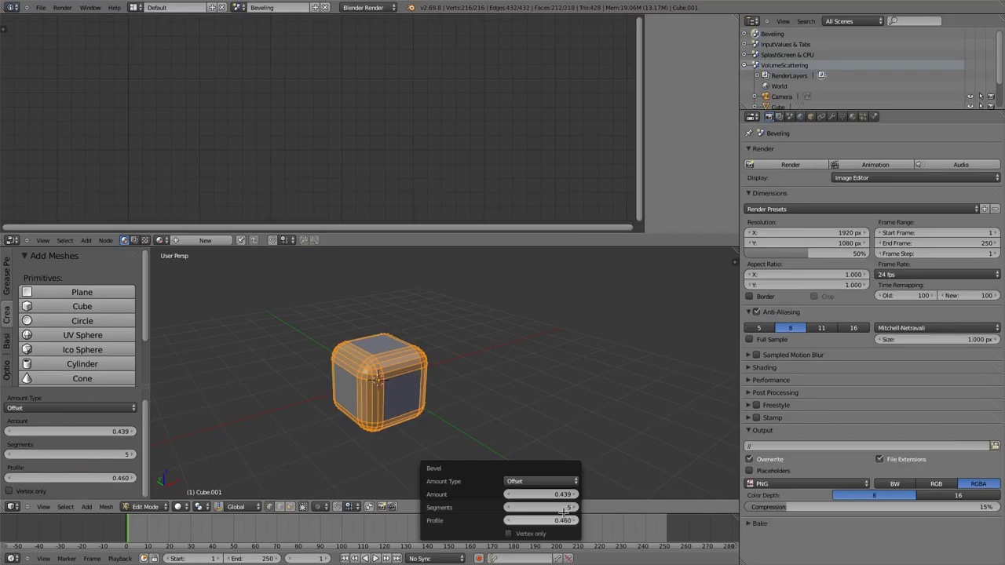
pyautogui.press('l')
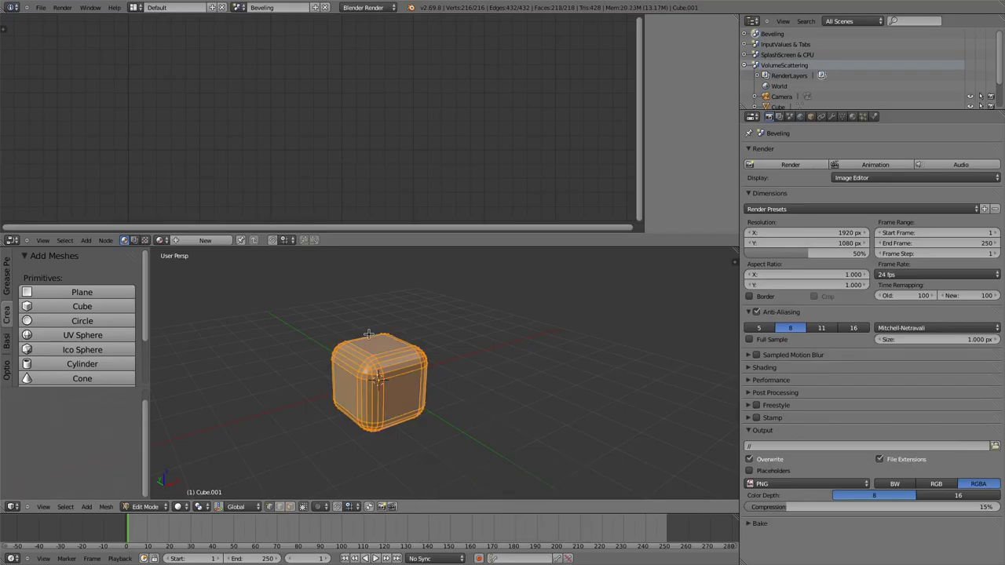
# - Switch to the SplashScreen & CPU scene and bring up the Blender splash screen
pyautogui.click(239, 7)
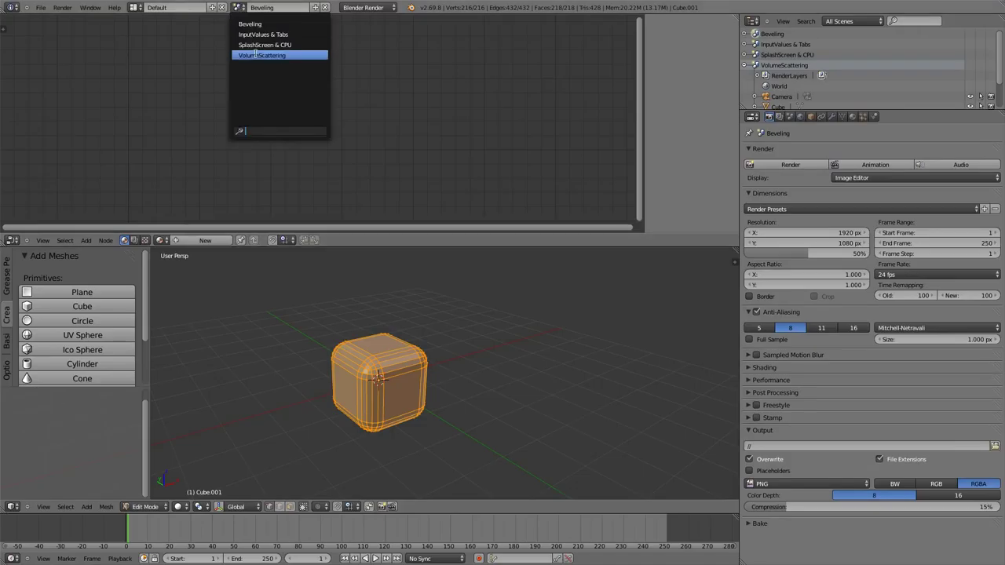
pyautogui.click(256, 46)
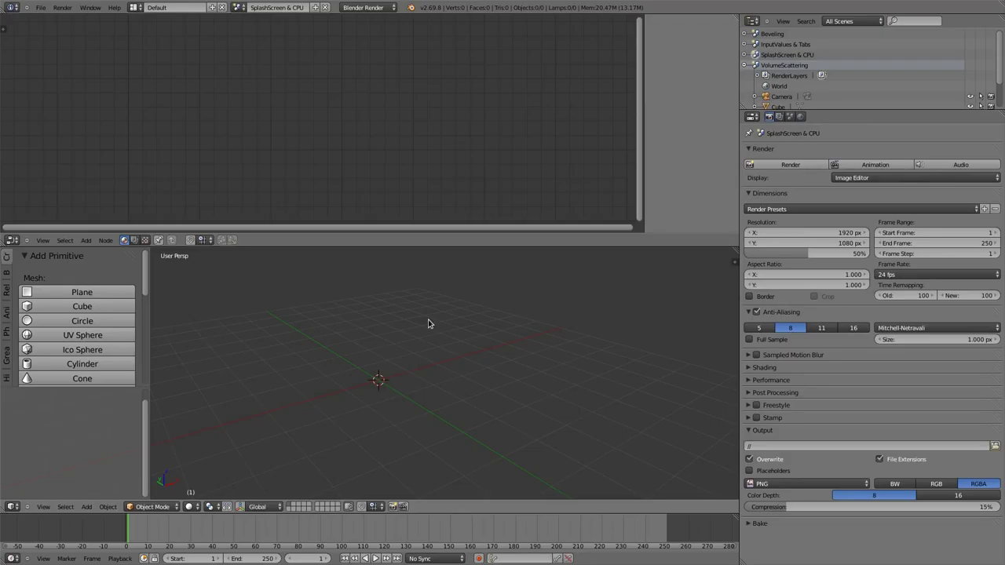
pyautogui.click(411, 9)
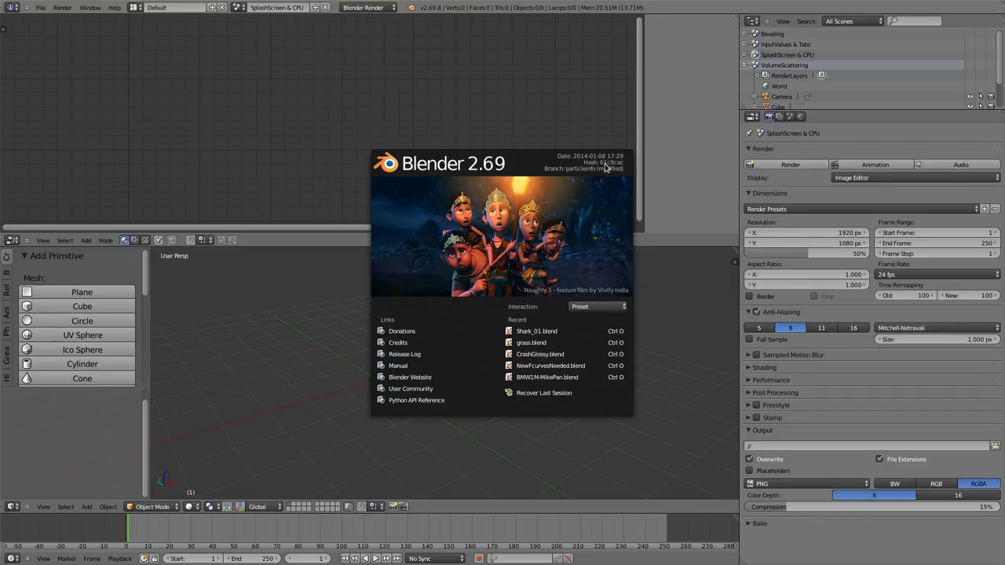
# - Dismiss the splash screen and open Help > Report a Bug in the browser
pyautogui.click(116, 9)
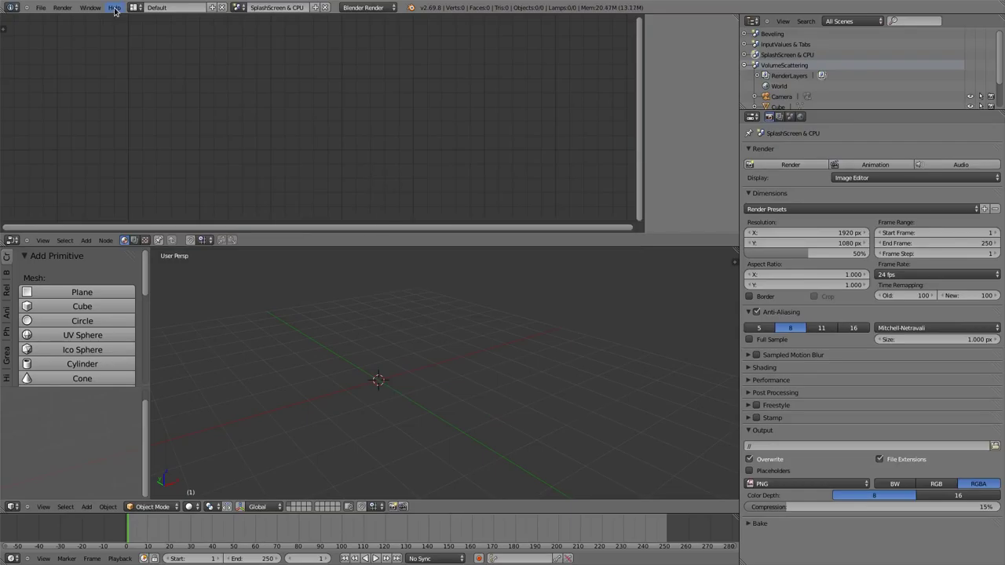
pyautogui.click(115, 9)
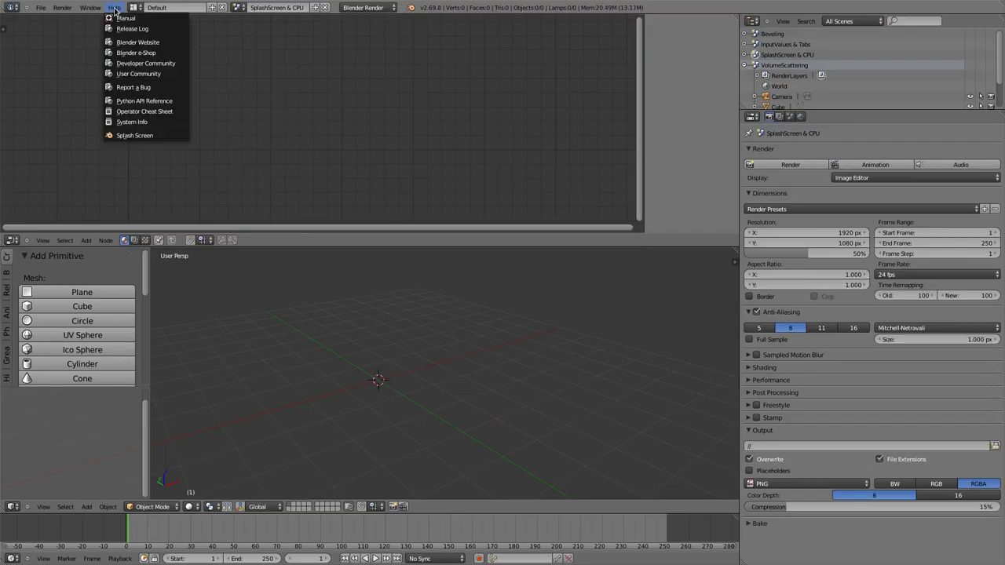
pyautogui.click(134, 87)
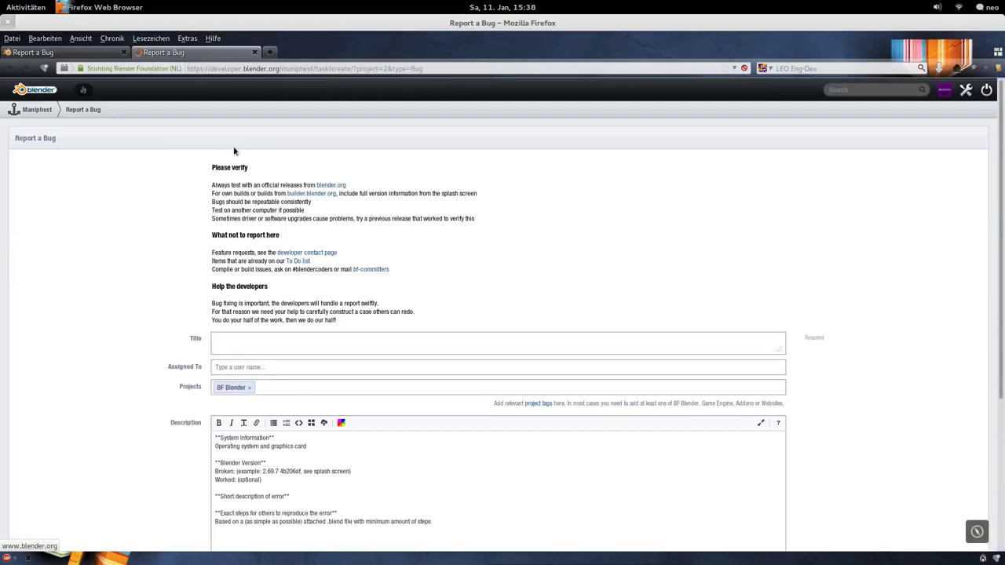
# - Scroll the bug form and highlight example version 2.69.7 and build hash 4b206af
pyautogui.scroll(-3, 322, 343)
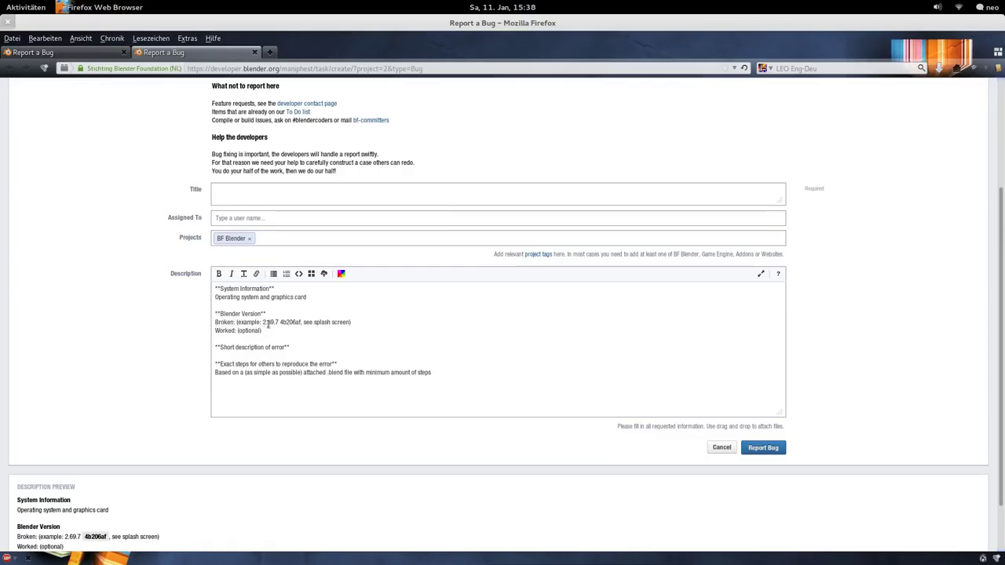
pyautogui.moveTo(261, 323); pyautogui.dragTo(281, 323)
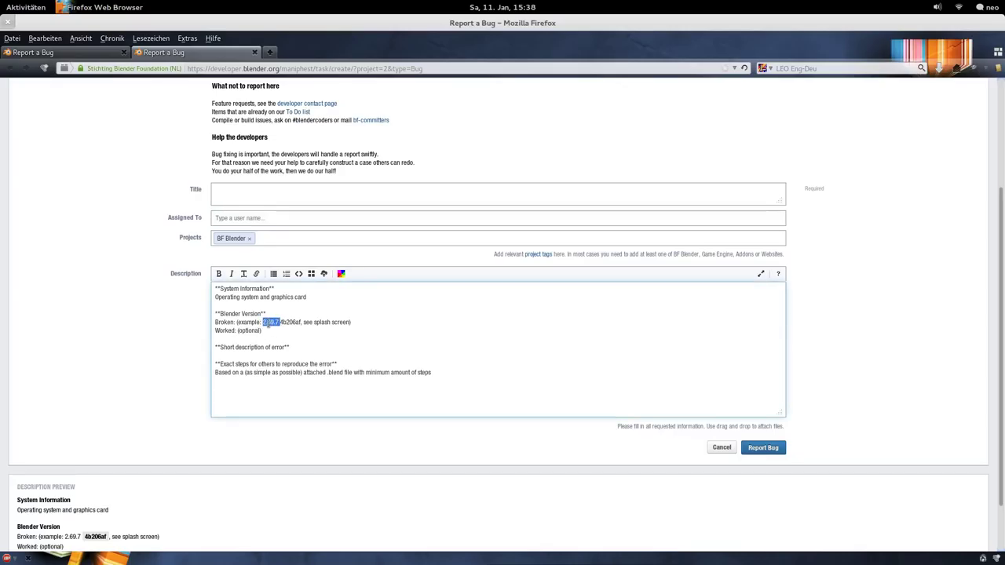
pyautogui.click(289, 320)
pyautogui.doubleClick(289, 322)
# - Highlight the optional Worked line and the system/graphics card line, then return to Blender
pyautogui.click(274, 330)
pyautogui.moveTo(274, 331); pyautogui.dragTo(374, 326)
pyautogui.click(262, 331)
pyautogui.moveTo(262, 330); pyautogui.dragTo(236, 331)
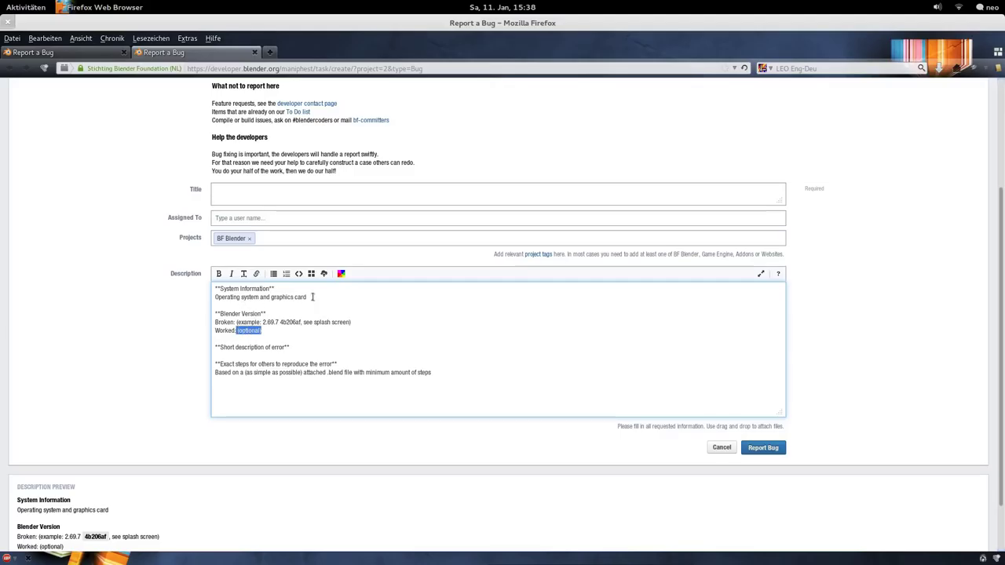
pyautogui.moveTo(310, 297); pyautogui.dragTo(214, 298)
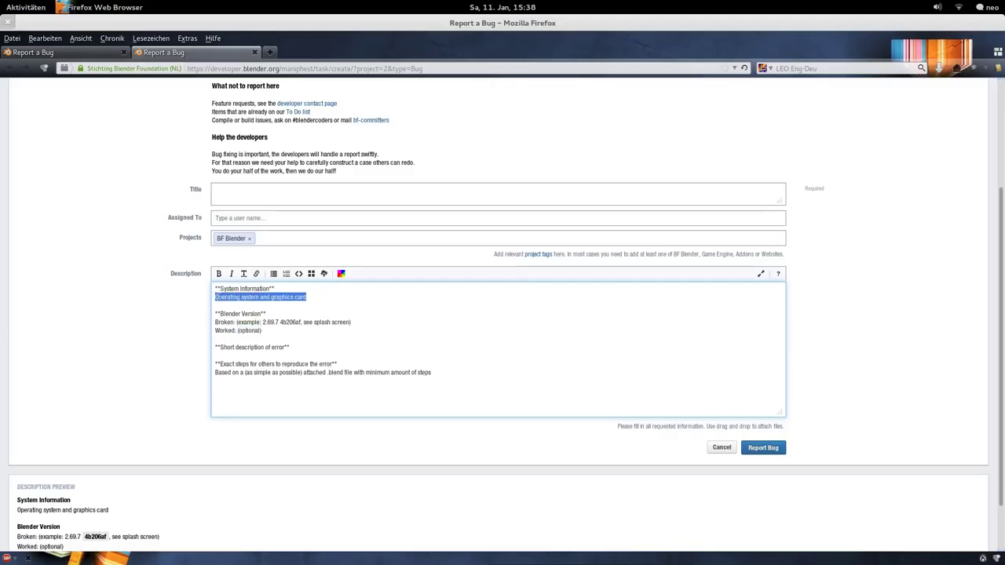
pyautogui.click(236, 350)
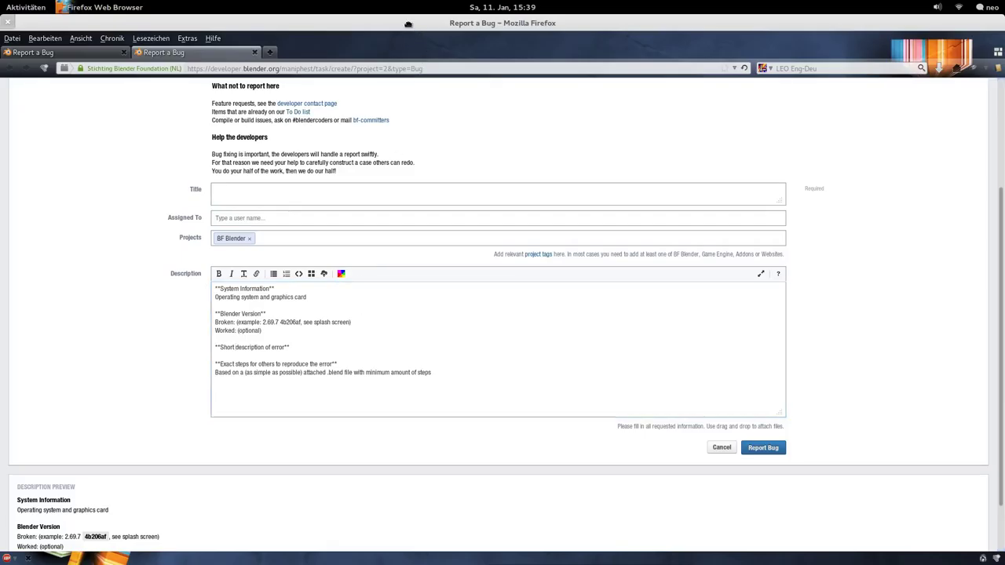
pyautogui.hotkey('alt', 'Tab')
pyautogui.hotkey('alt', 'Tab')
pyautogui.hotkey('alt', 'Tab')
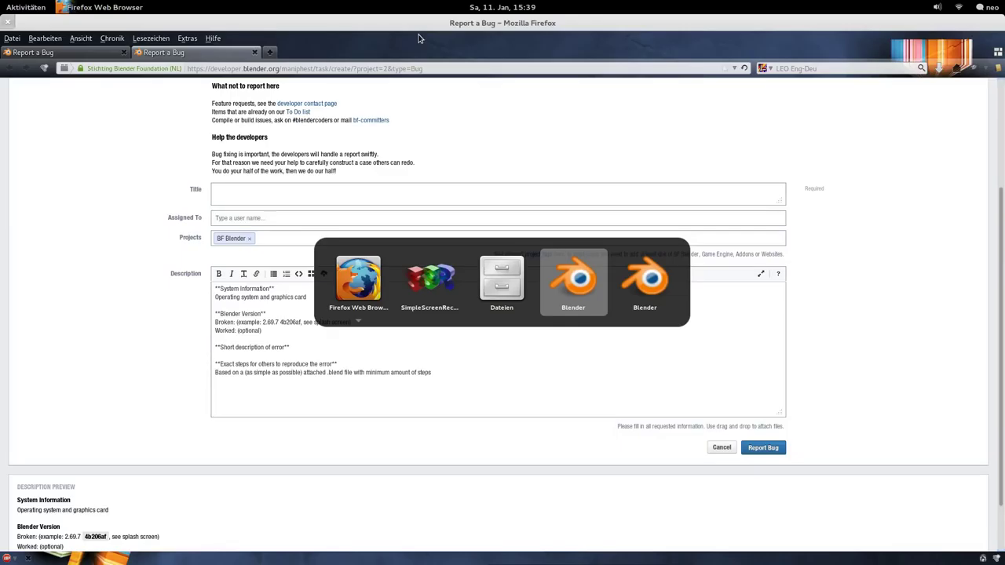
# - Back in the Cycles Blender window, add a text object aligned to face the camera
pyautogui.hotkey('alt', 'Tab')
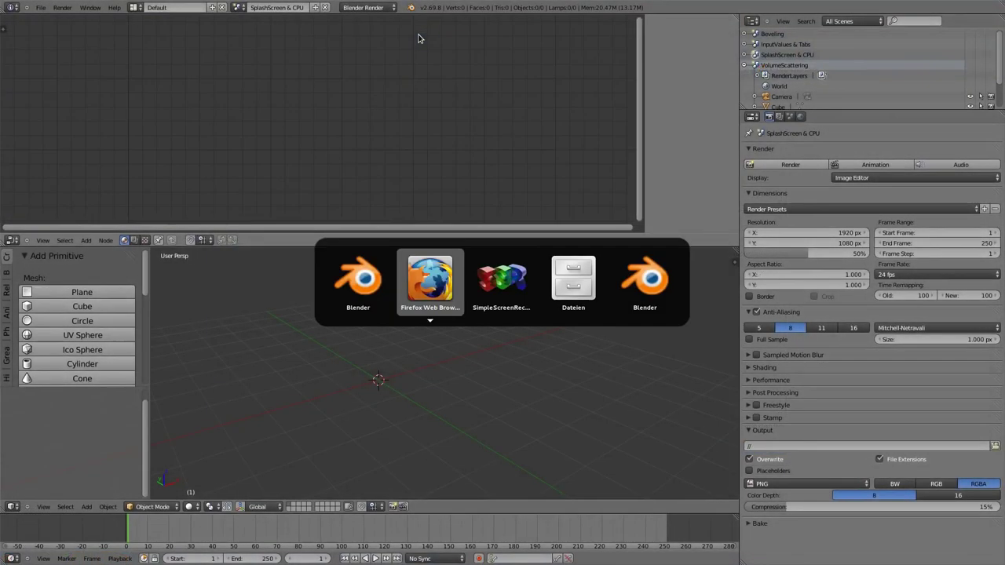
pyautogui.hotkey('alt', 'Tab')
pyautogui.hotkey('alt', 'Tab')
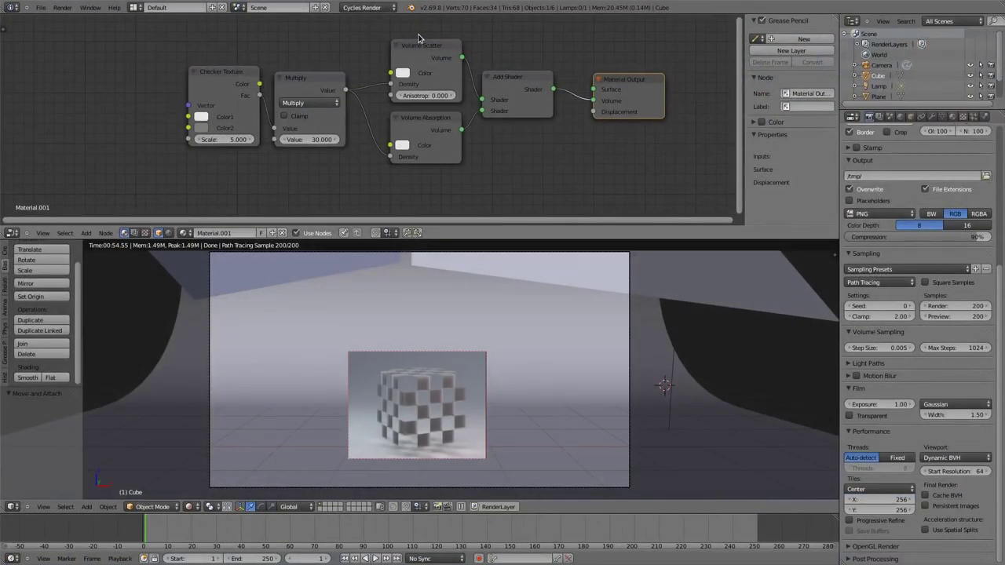
pyautogui.hotkey('alt', 'Tab')
pyautogui.hotkey('alt', 'Tab')
pyautogui.hotkey('alt', 'Tab')
pyautogui.hotkey('alt', 'Tab')
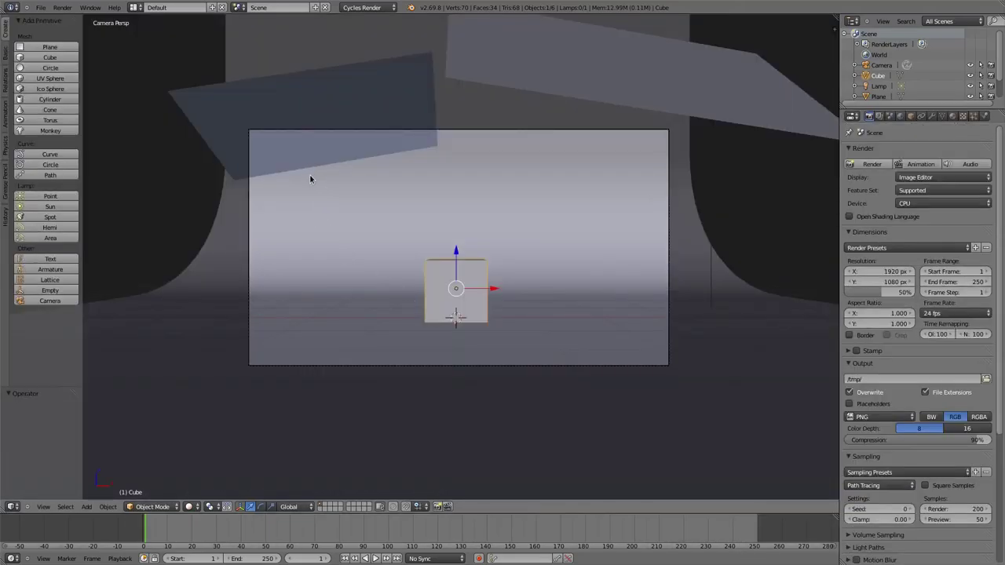
pyautogui.hotkey('shift', 'a')
pyautogui.click(292, 219)
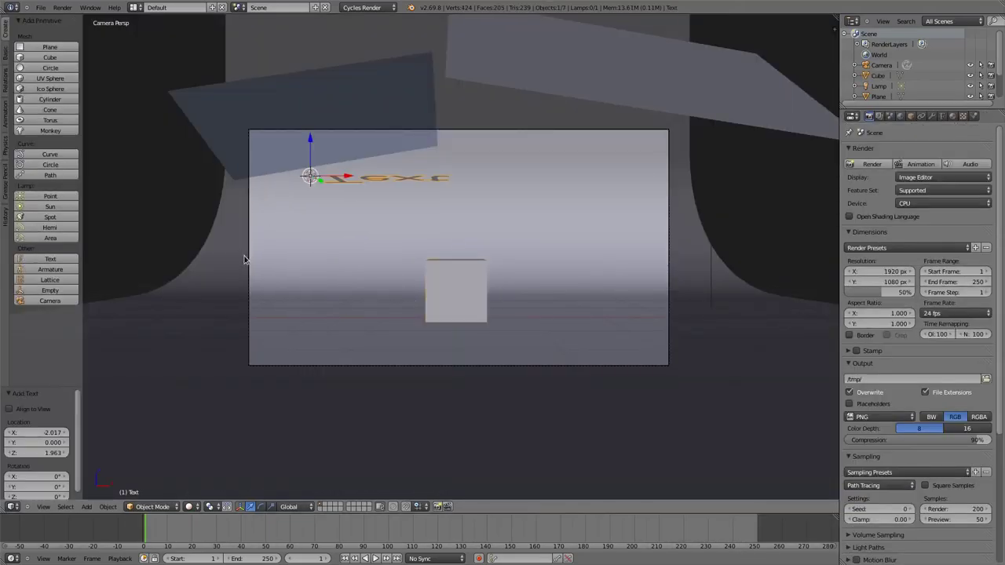
pyautogui.click(33, 409)
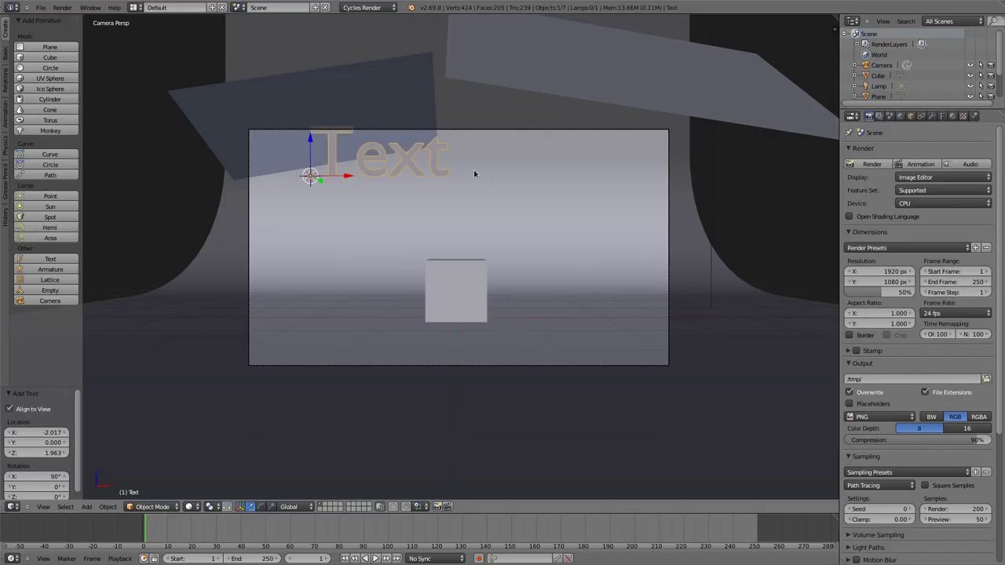
# - Scale the text to about a third and move it near the frame centre
pyautogui.press('s')
pyautogui.click(376, 180)
pyautogui.press('g')
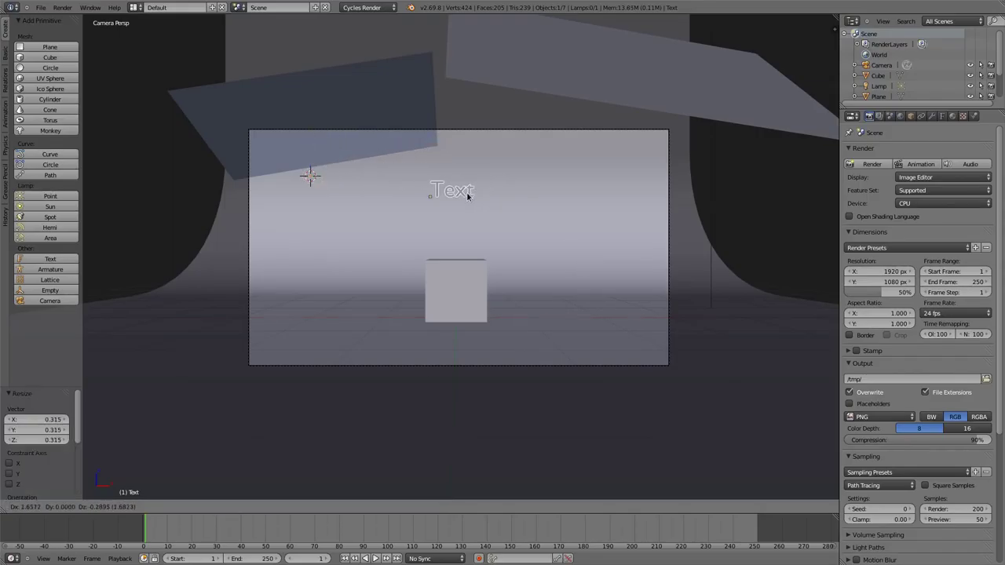
pyautogui.click(475, 189)
# - Change the text's placeholder word to 'Cycles'
pyautogui.press('Tab')
pyautogui.press('BackSpace')
pyautogui.press('BackSpace')
pyautogui.press('BackSpace')
pyautogui.press('BackSpace')
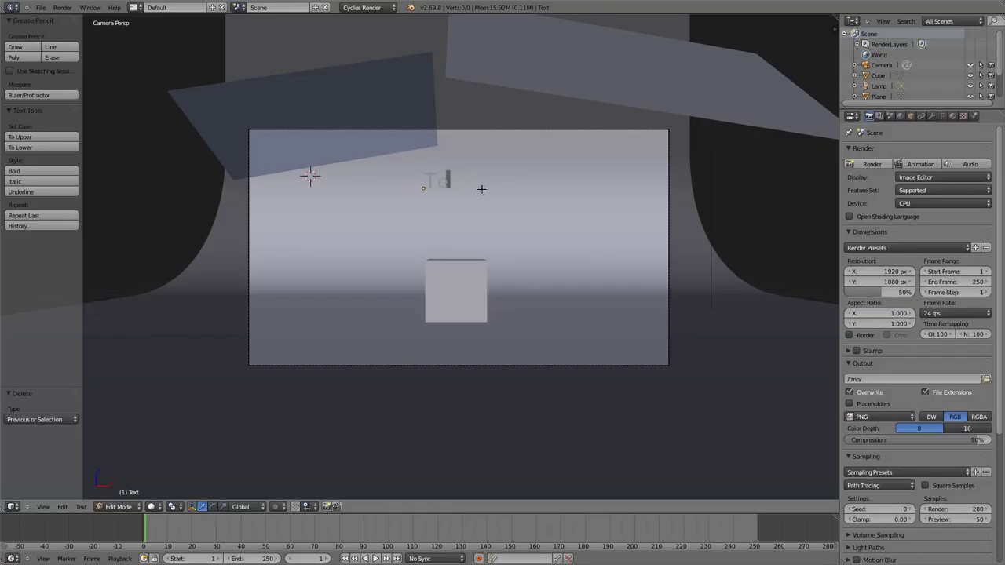
pyautogui.write('Cycles')
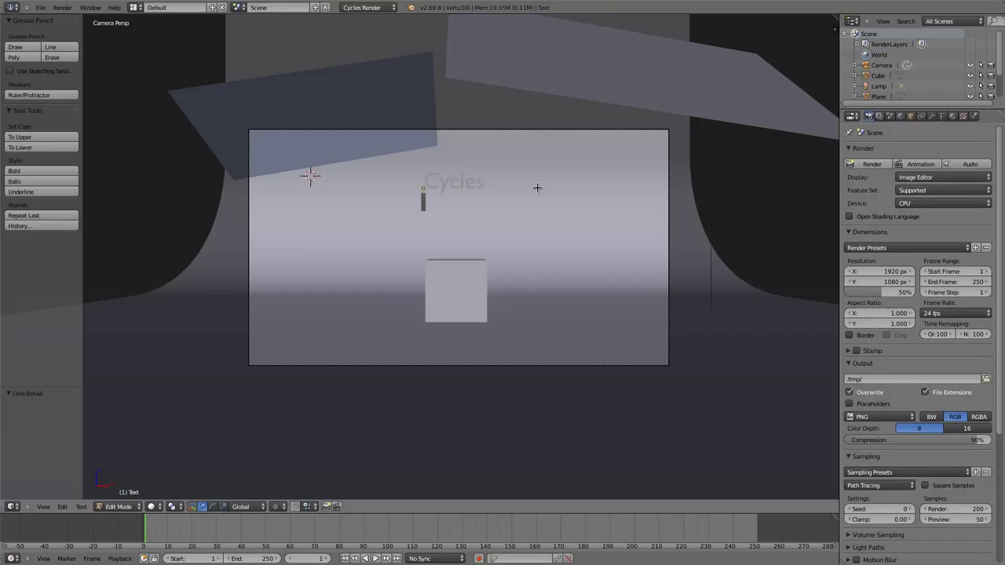
pyautogui.press('Tab')
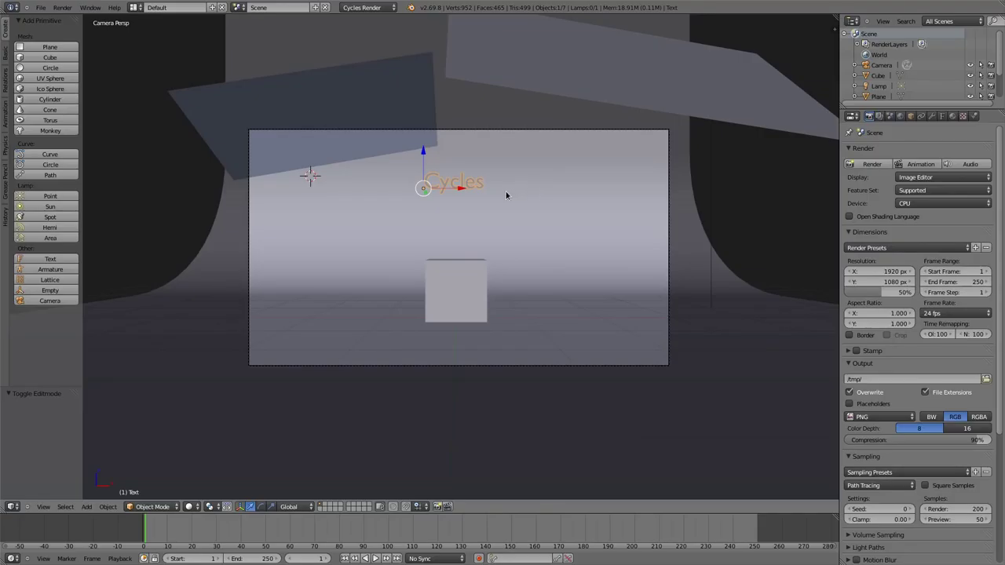
# - Duplicate the Cycles text and place the copy directly above the original
pyautogui.hotkey('shift', 'd')
pyautogui.press('z')
pyautogui.click(500, 179)
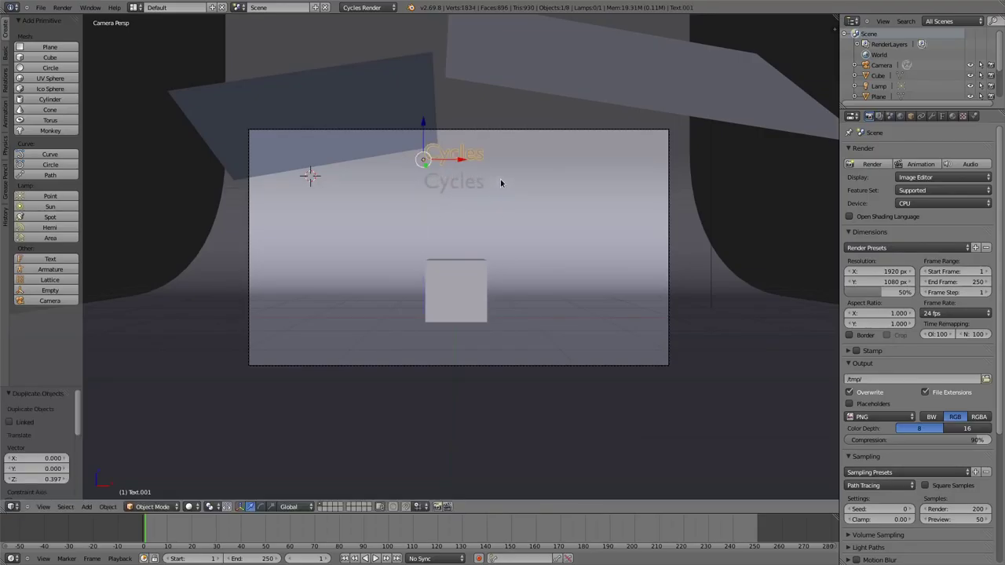
pyautogui.rightClick(500, 179)
pyautogui.press('Tab')
pyautogui.press('Tab')
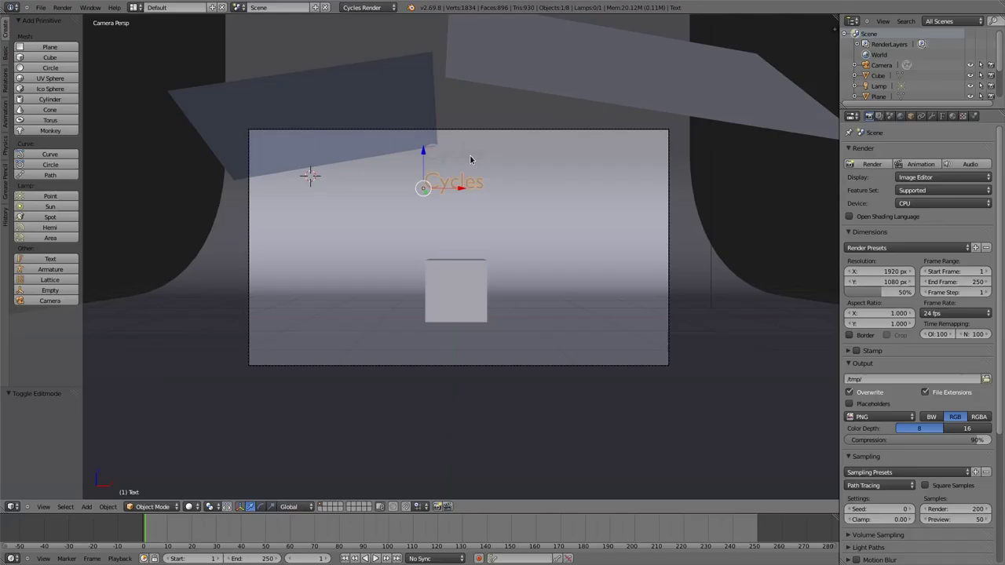
# - Link materials between the upper and lower Cycles texts
pyautogui.rightClick(470, 160)
pyautogui.keyDown('shift'); pyautogui.rightClick(473, 189); pyautogui.keyUp('shift')
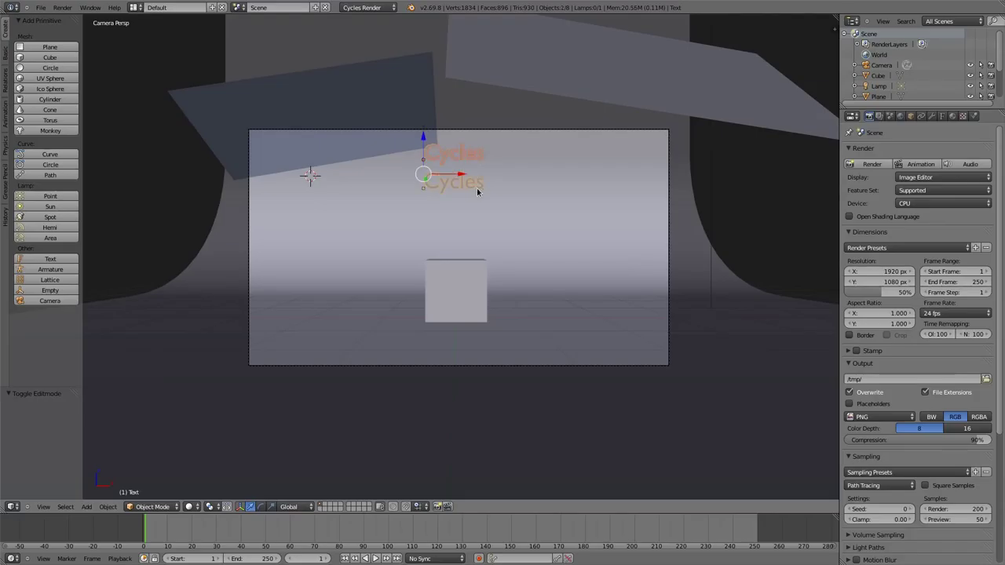
pyautogui.hotkey('ctrl', 'l')
pyautogui.press('Down')
pyautogui.press('Down')
pyautogui.press('Down')
pyautogui.press('Down')
pyautogui.press('Down')
pyautogui.press('Up')
pyautogui.press('Up')
pyautogui.press('Up')
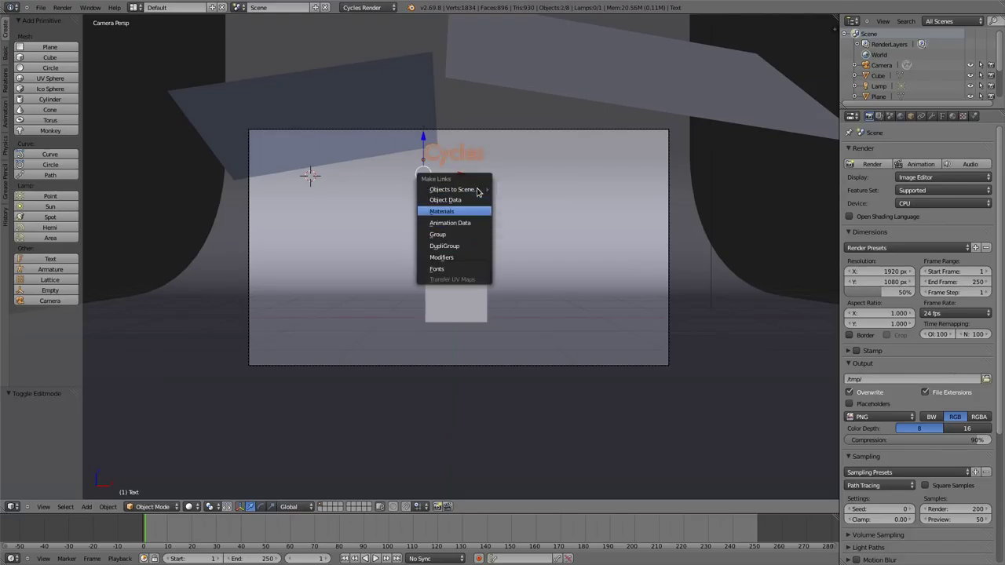
pyautogui.press('Return')
# - Give the text a new magenta material, with a matching magenta viewport colour
pyautogui.click(952, 117)
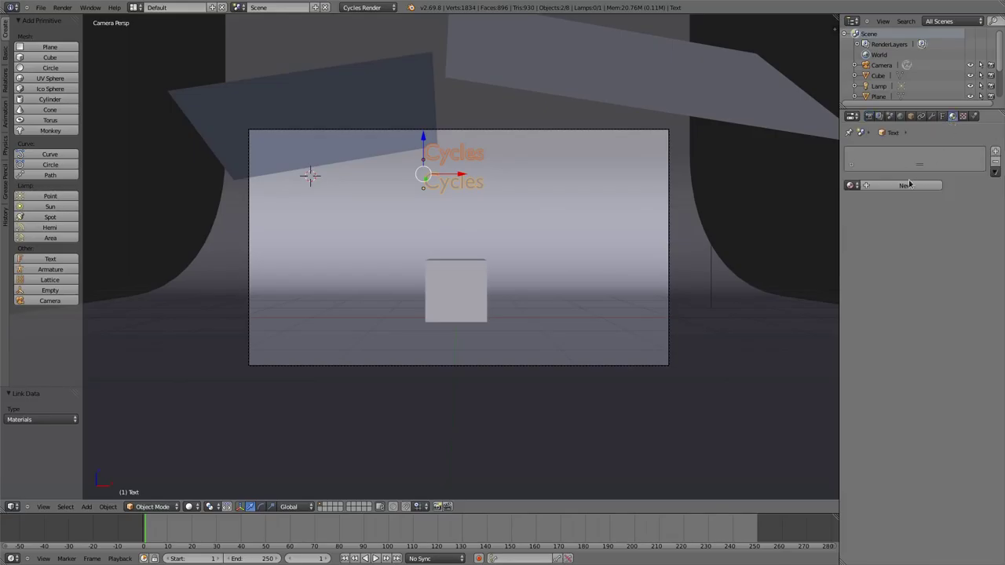
pyautogui.click(908, 185)
pyautogui.click(941, 260)
pyautogui.click(966, 172)
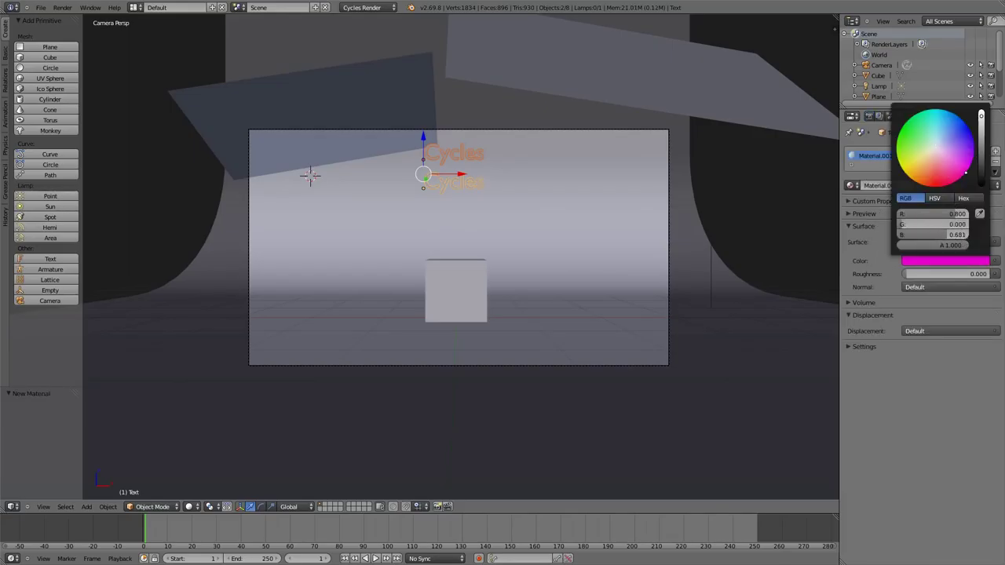
pyautogui.click(902, 349)
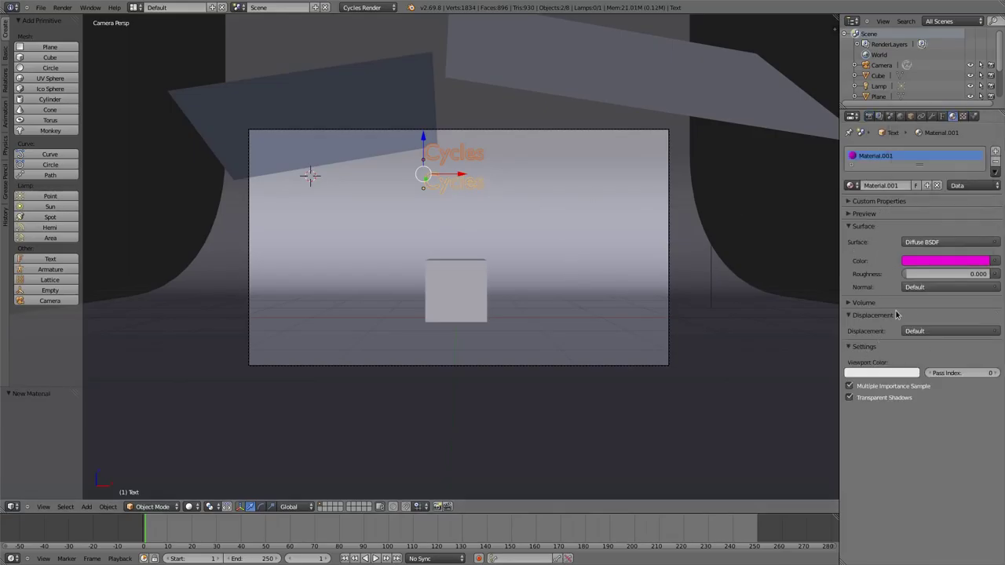
pyautogui.click(941, 262)
pyautogui.hotkey('ctrl', 'v')
# - Share the magenta material with the other text, then edit the lower Cycles text
pyautogui.rightClick(459, 154)
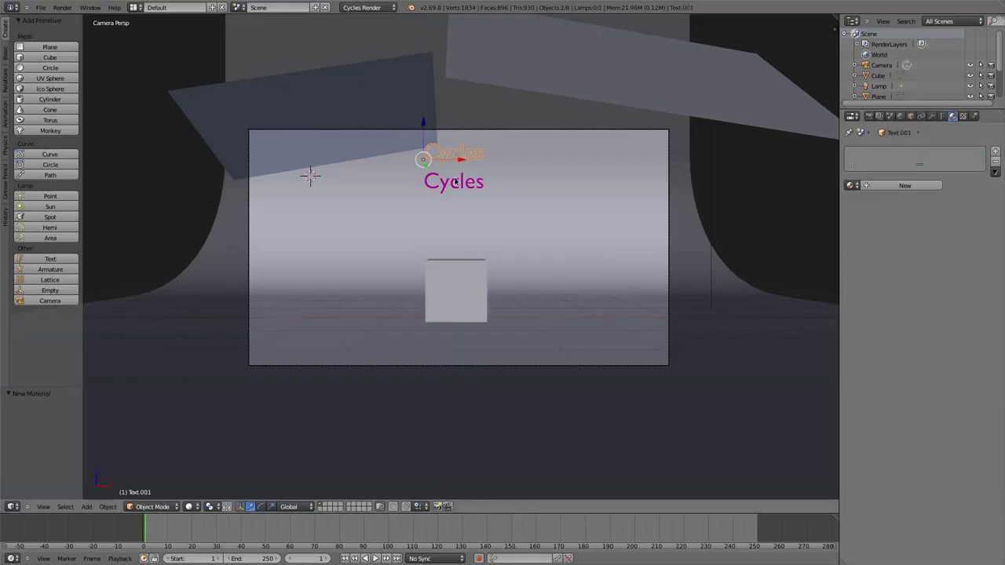
pyautogui.keyDown('shift'); pyautogui.rightClick(457, 183); pyautogui.keyUp('shift')
pyautogui.hotkey('ctrl', 'l')
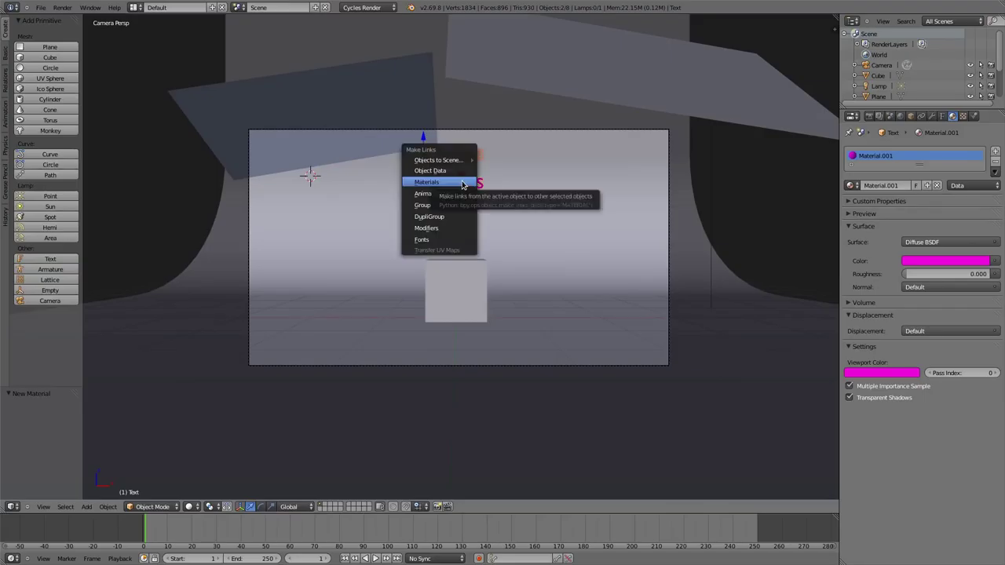
pyautogui.click(463, 182)
pyautogui.rightClick(597, 227)
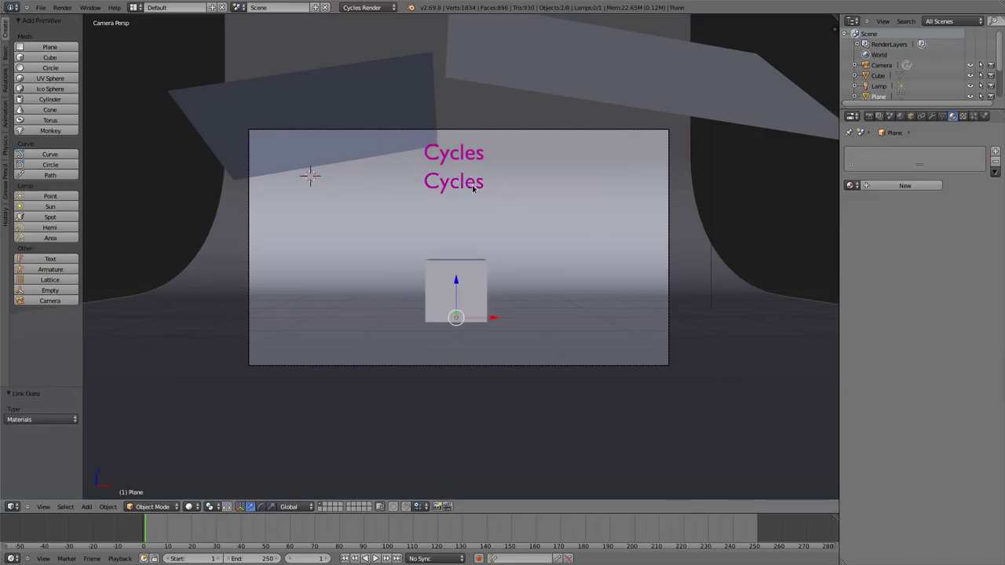
pyautogui.rightClick(473, 189)
pyautogui.press('Tab')
# - Replace 'Cycles' in the lower text with '- now 20% faster on CPU'
pyautogui.press('BackSpace')
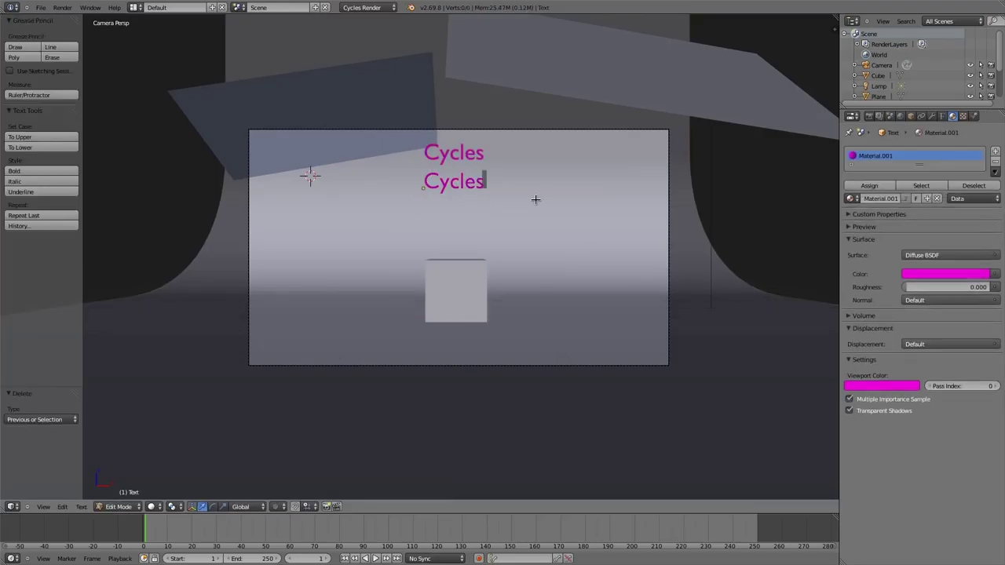
pyautogui.press('BackSpace')
pyautogui.press('BackSpace')
pyautogui.press('BackSpace')
pyautogui.press('BackSpace')
pyautogui.press('BackSpace')
pyautogui.press('BackSpace')
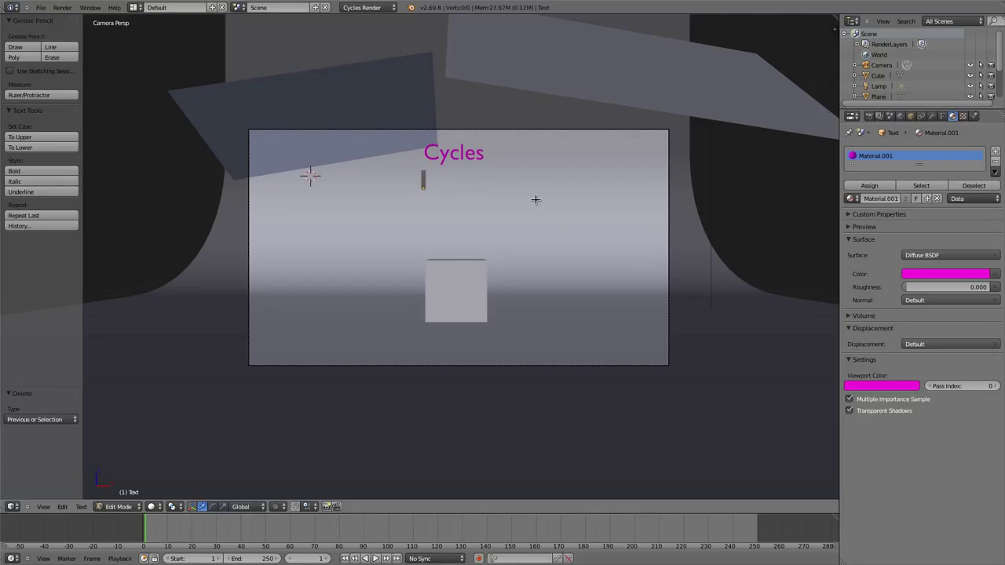
pyautogui.write('- now ')
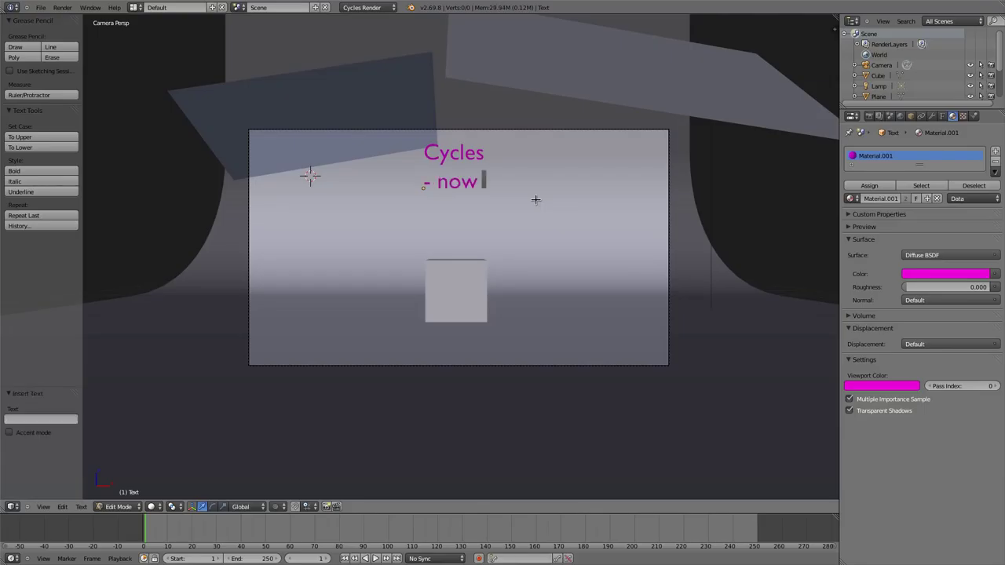
pyautogui.write('20% fas')
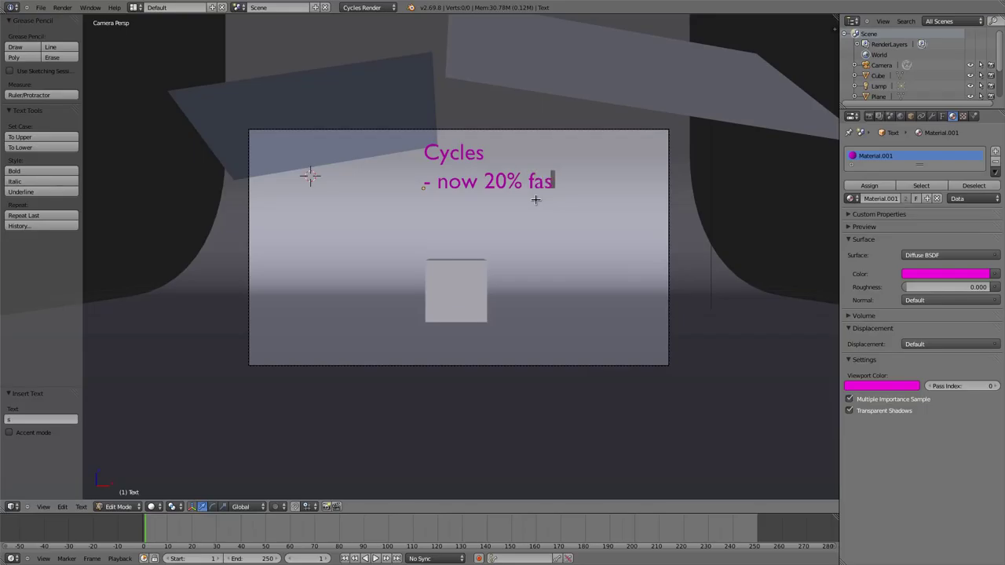
pyautogui.write('ter on CPU')
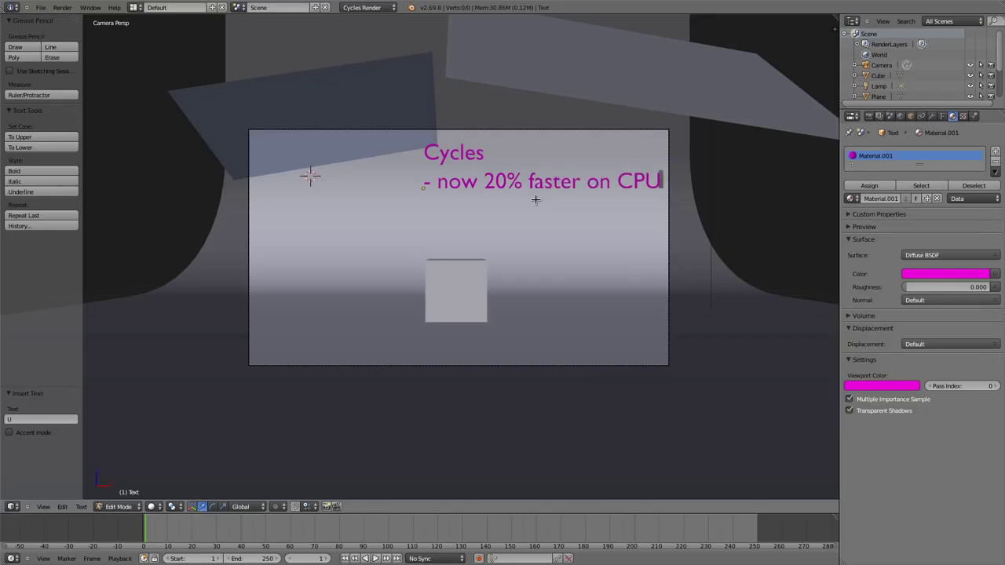
pyautogui.press('Return')
# - Add a second line '- GPU Cuda 5.5 => 20%' followed by an empty line
pyautogui.write('- GPU Cu')
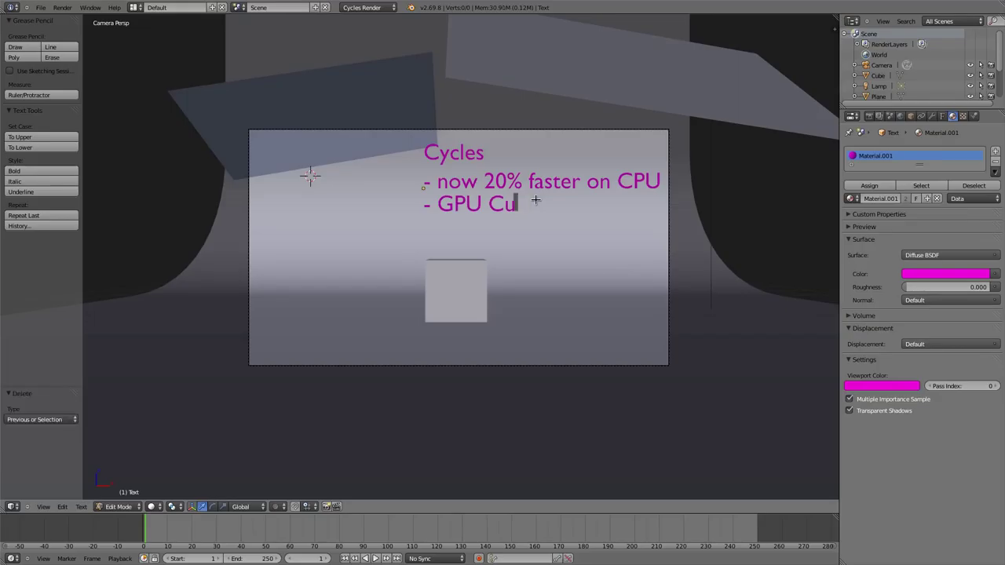
pyautogui.write('da 5.5')
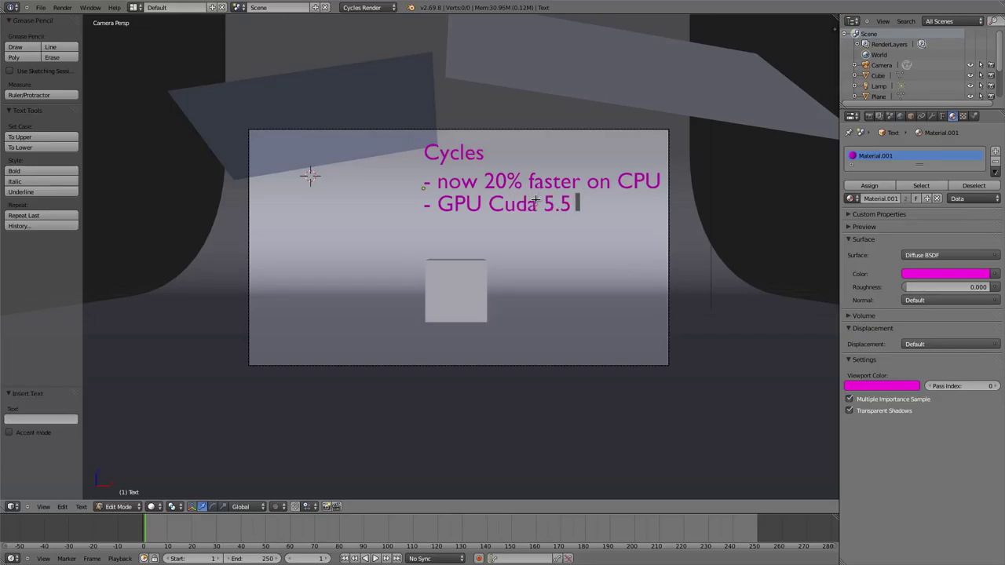
pyautogui.write(' 20%')
pyautogui.press('Left')
pyautogui.press('Left')
pyautogui.press('Left')
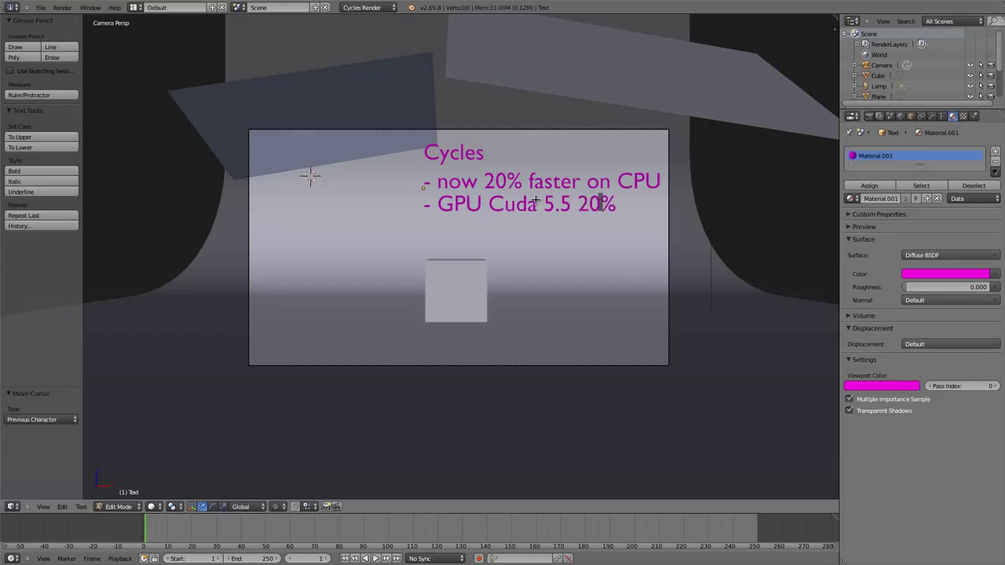
pyautogui.write('=')
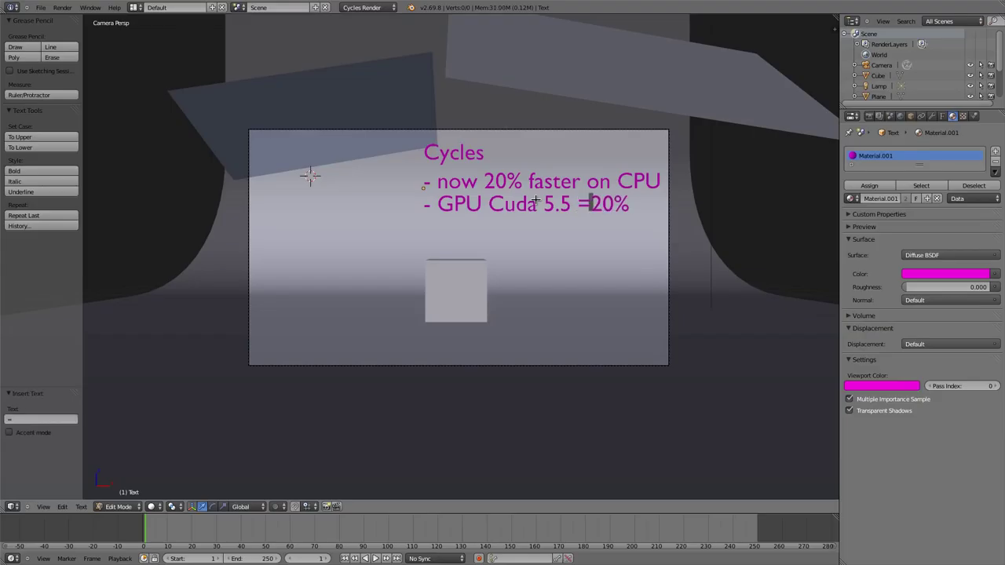
pyautogui.write('>')
pyautogui.press('Right')
pyautogui.press('Right')
pyautogui.press('Right')
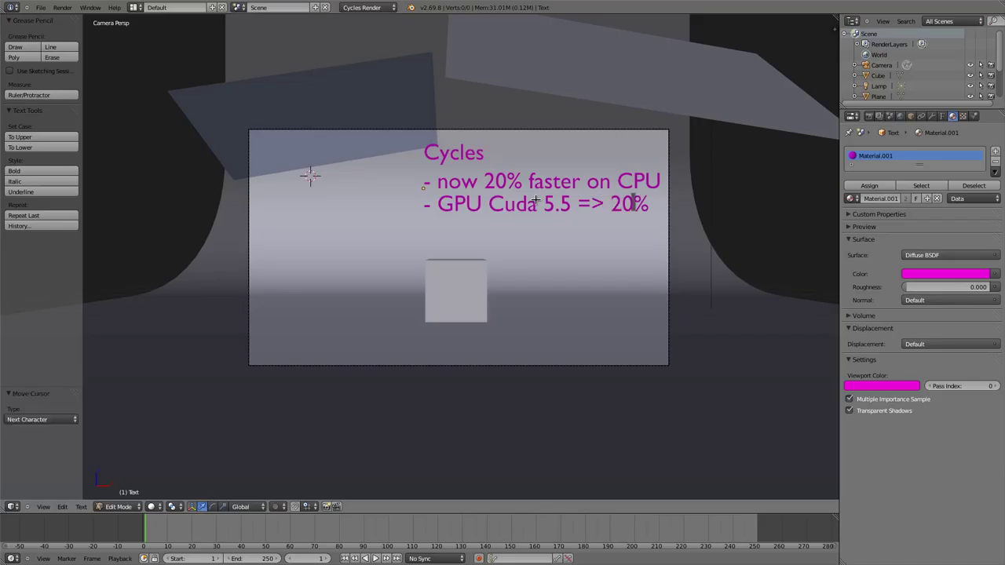
pyautogui.press('Return')
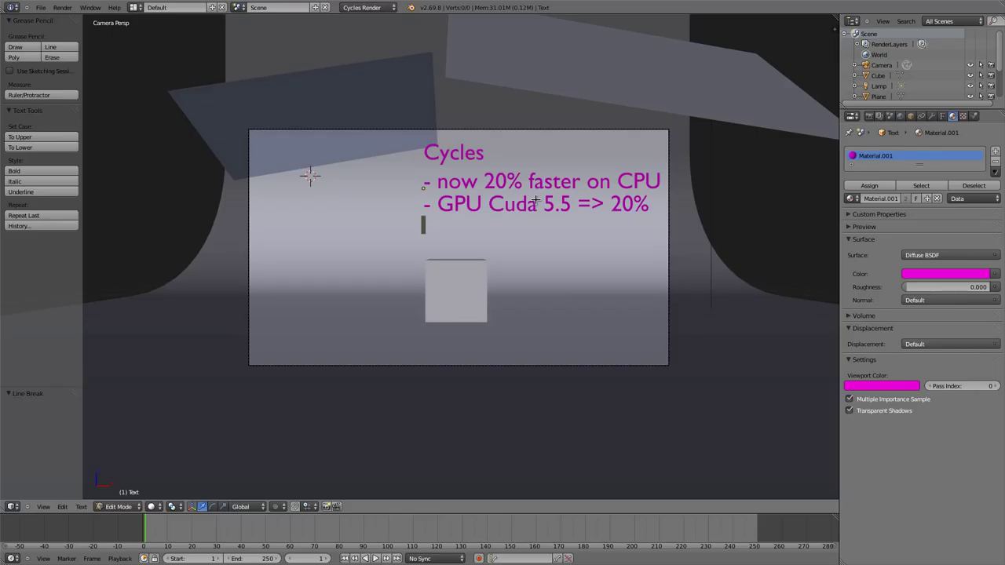
# - Leave Edit Mode on the magenta text object, returning to Object Mode
pyautogui.press('Tab')
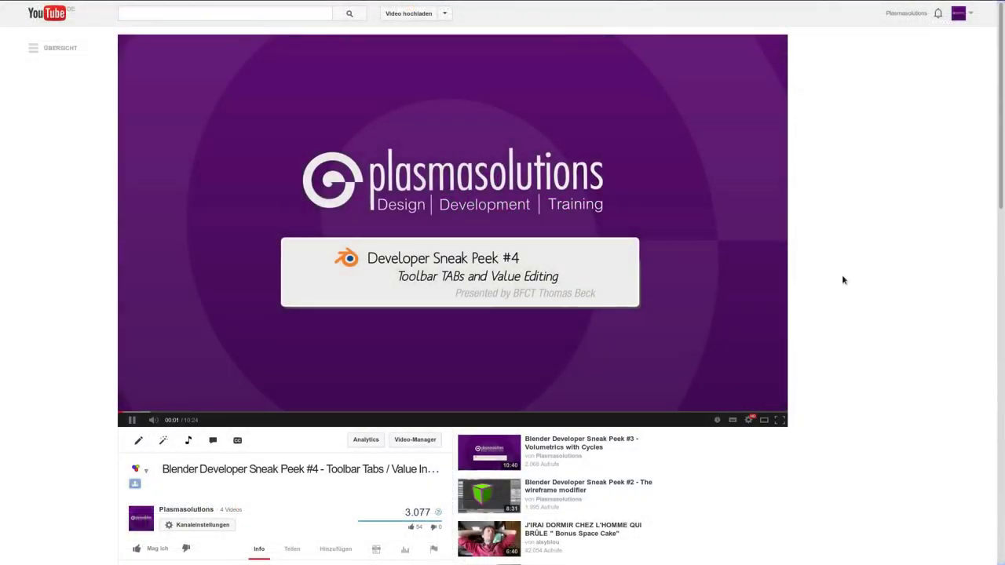
# - Scroll the comments, expand the toolbar-tab mockup comment and view its linked image
pyautogui.scroll(-5, 842, 279)
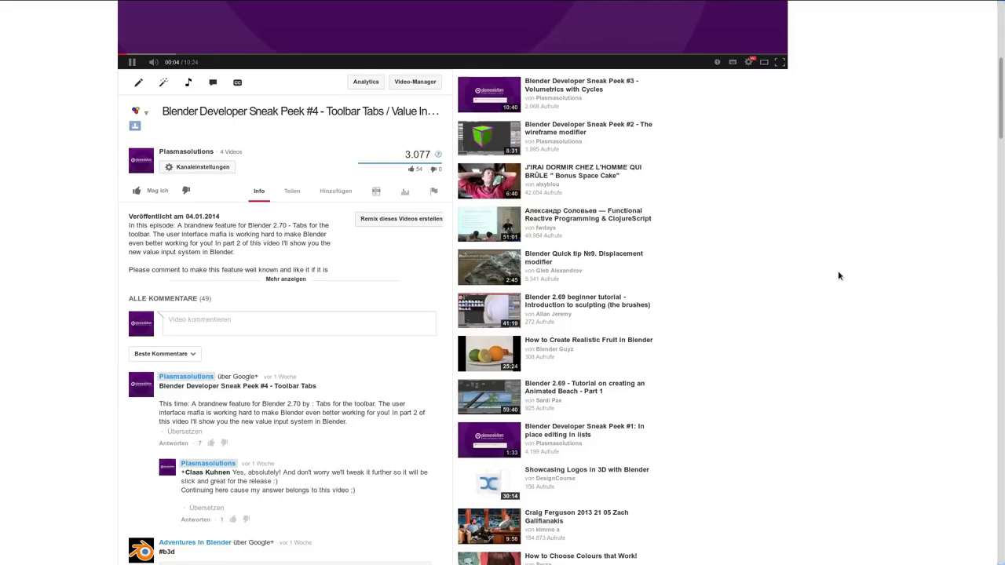
pyautogui.scroll(-3, 816, 267)
pyautogui.scroll(-7, 772, 258)
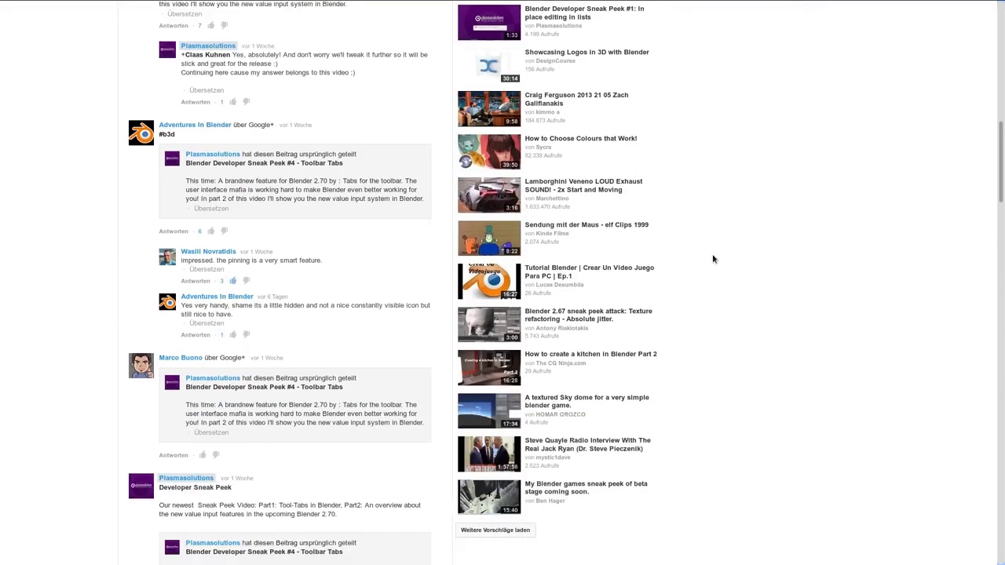
pyautogui.scroll(-5, 717, 271)
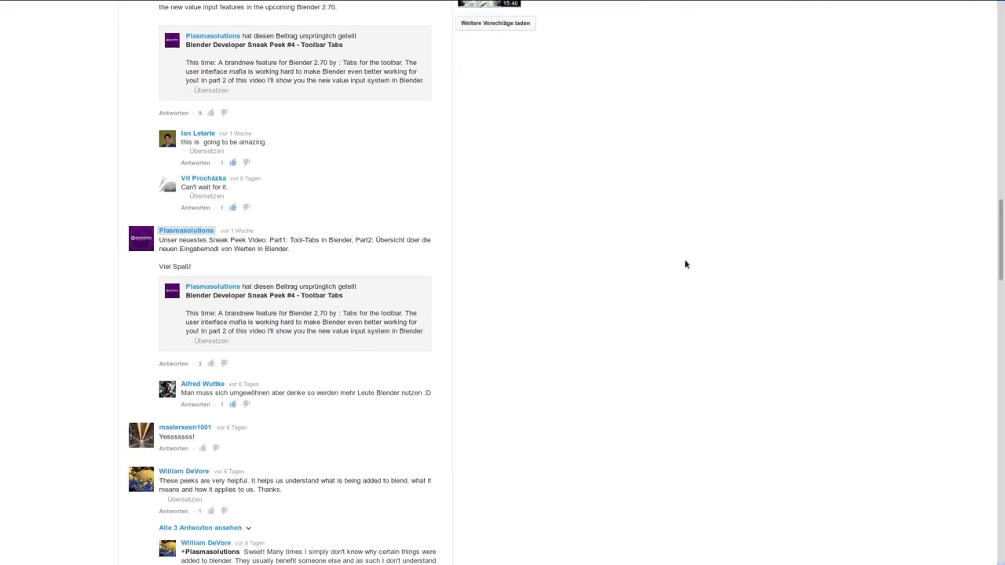
pyautogui.scroll(-4, 659, 251)
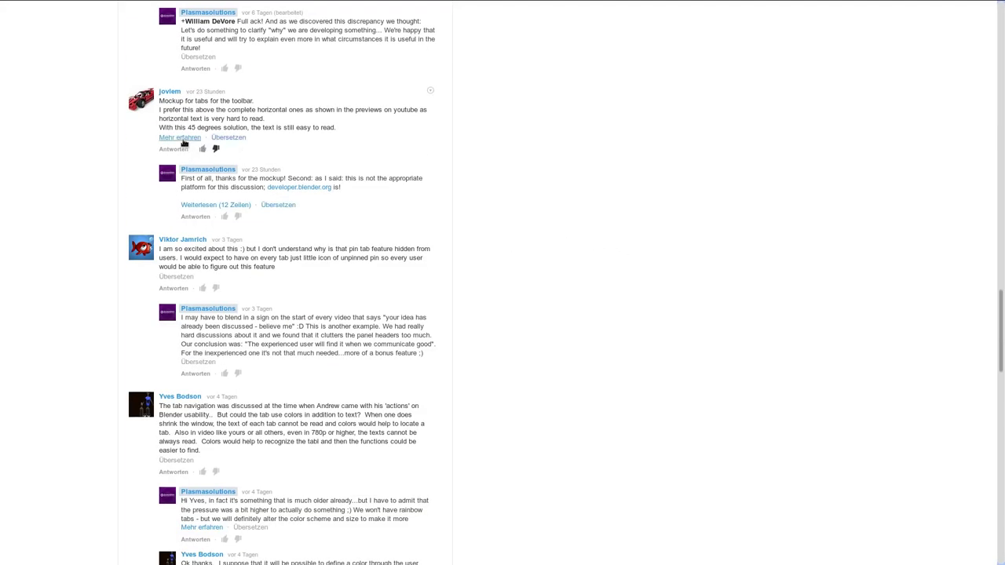
pyautogui.click(179, 137)
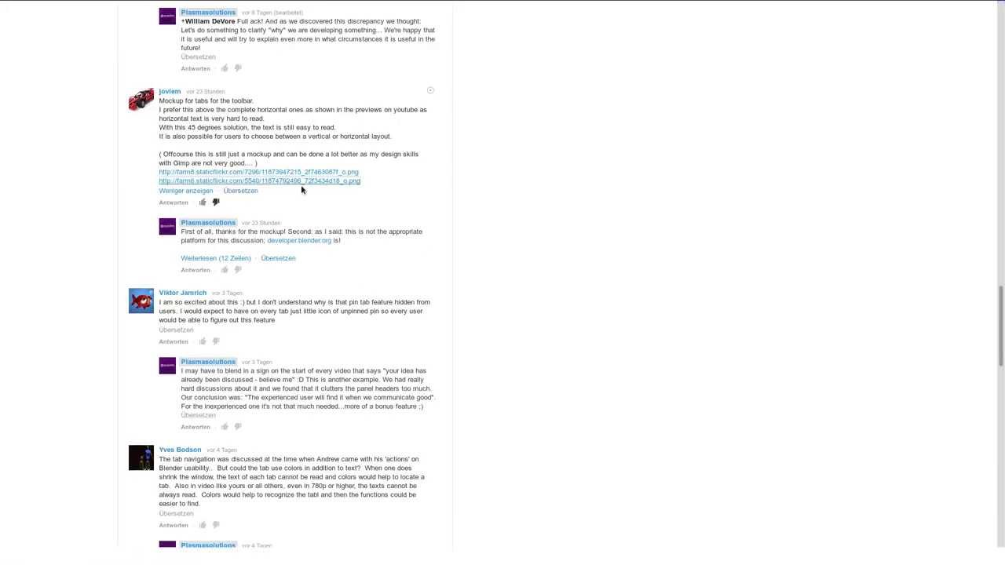
pyautogui.click(301, 182)
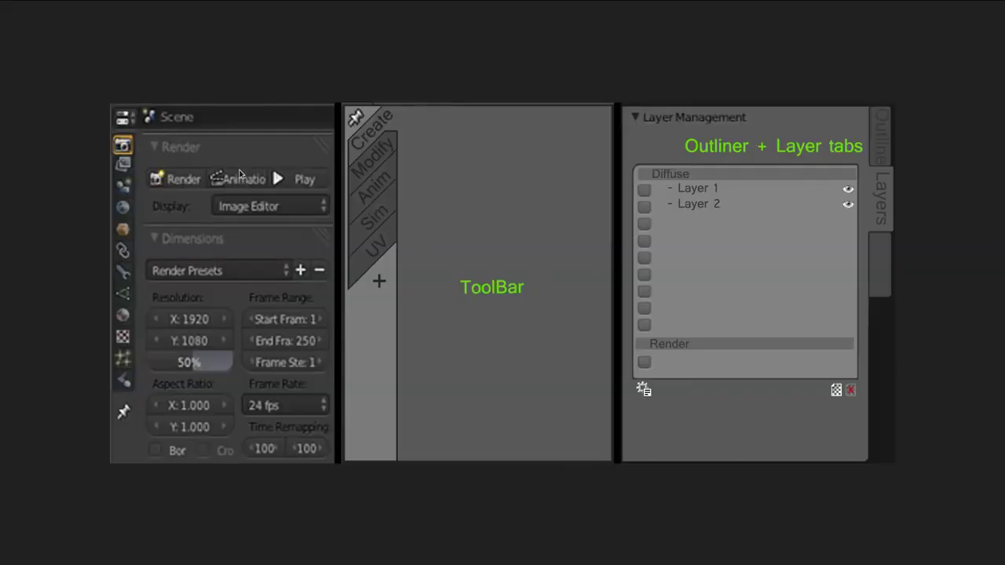
pyautogui.press('Escape')
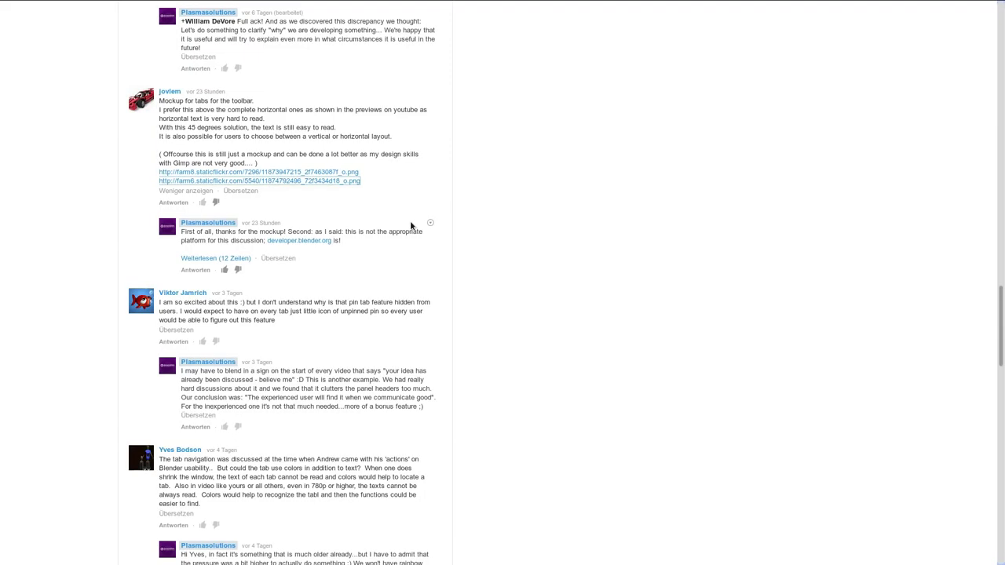
# - Scroll further down the thread and load more comments
pyautogui.scroll(-3, 328, 256)
pyautogui.scroll(-10, 309, 240)
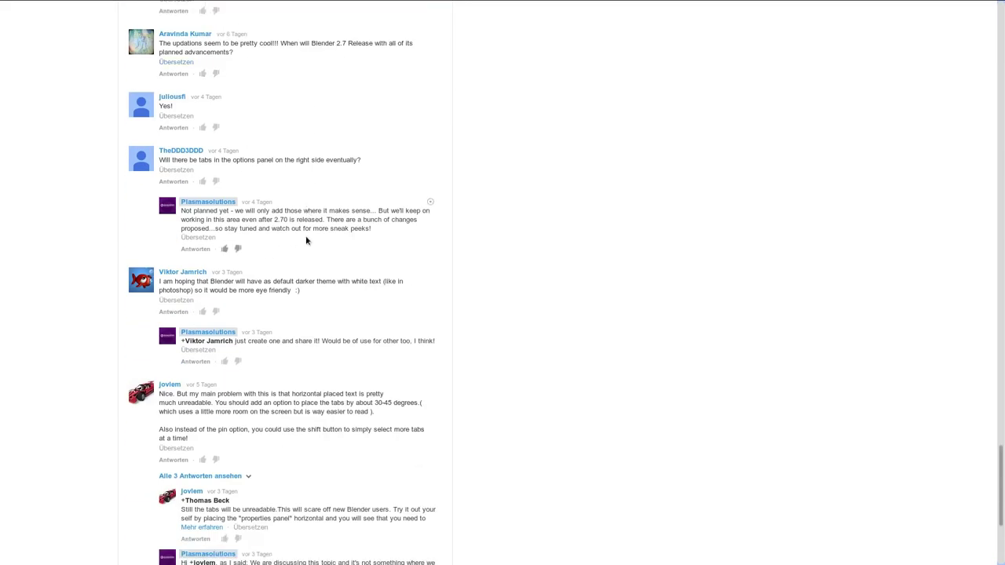
pyautogui.scroll(-3, 307, 240)
pyautogui.scroll(1, 310, 243)
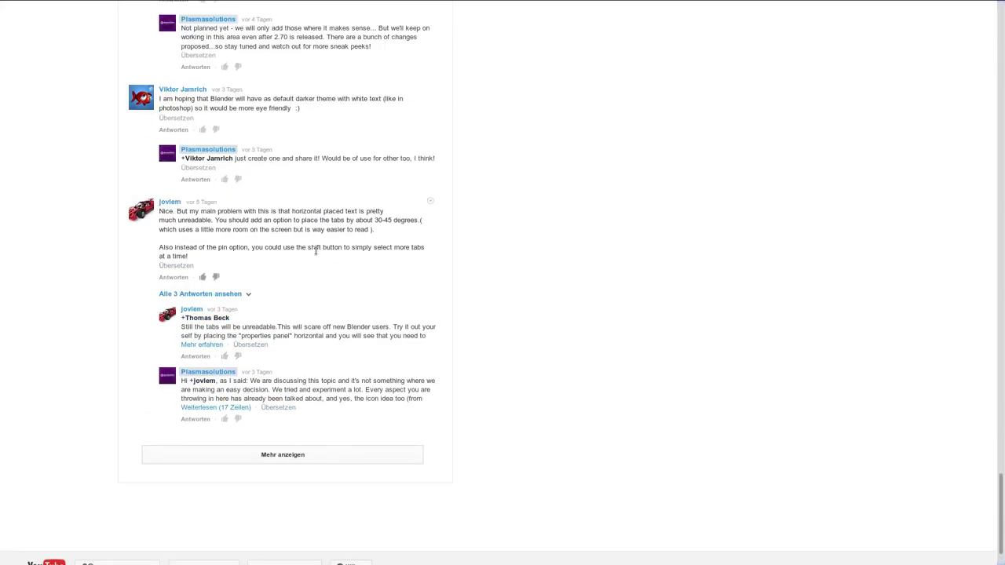
pyautogui.click(298, 455)
pyautogui.scroll(-1, 455, 229)
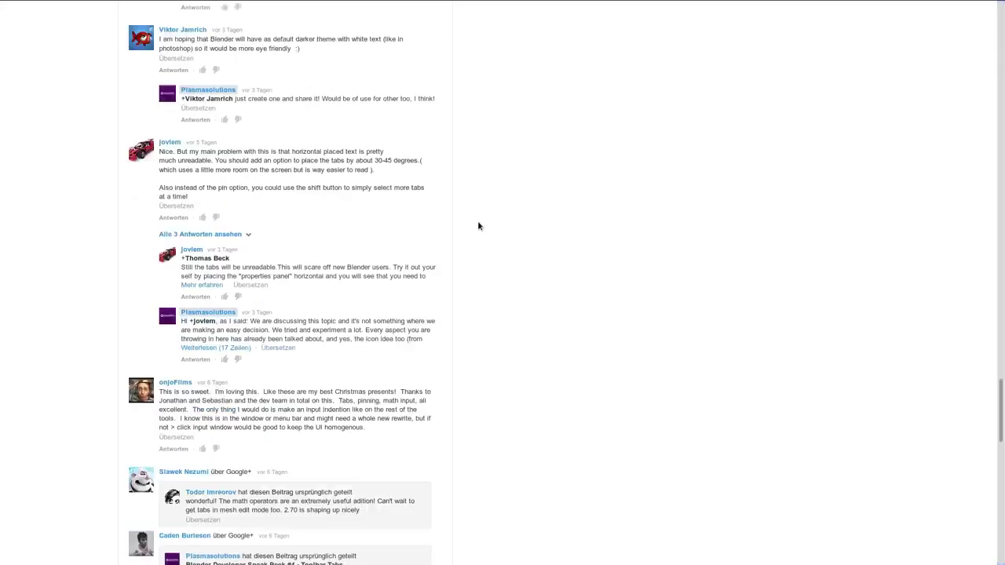
pyautogui.scroll(-4, 474, 235)
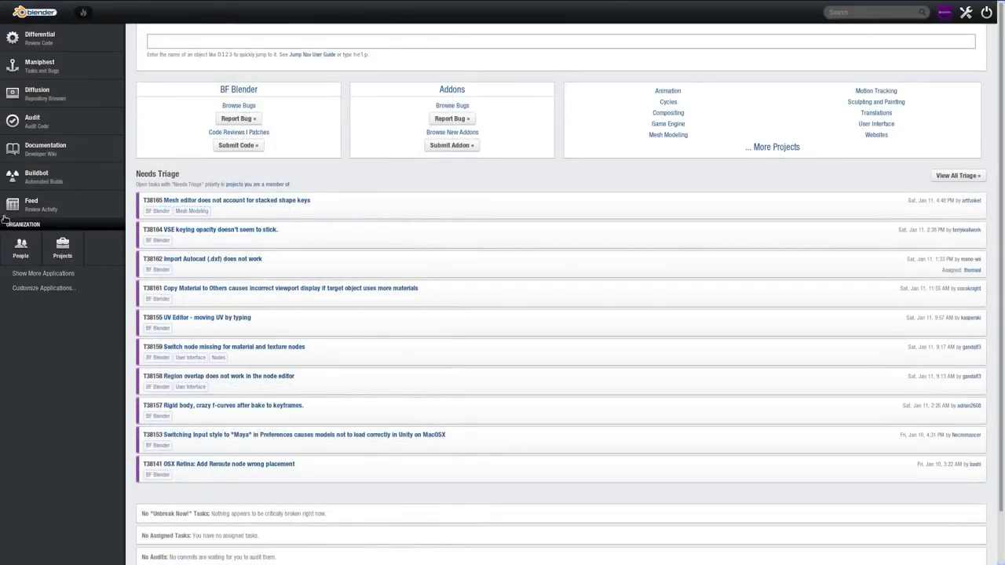